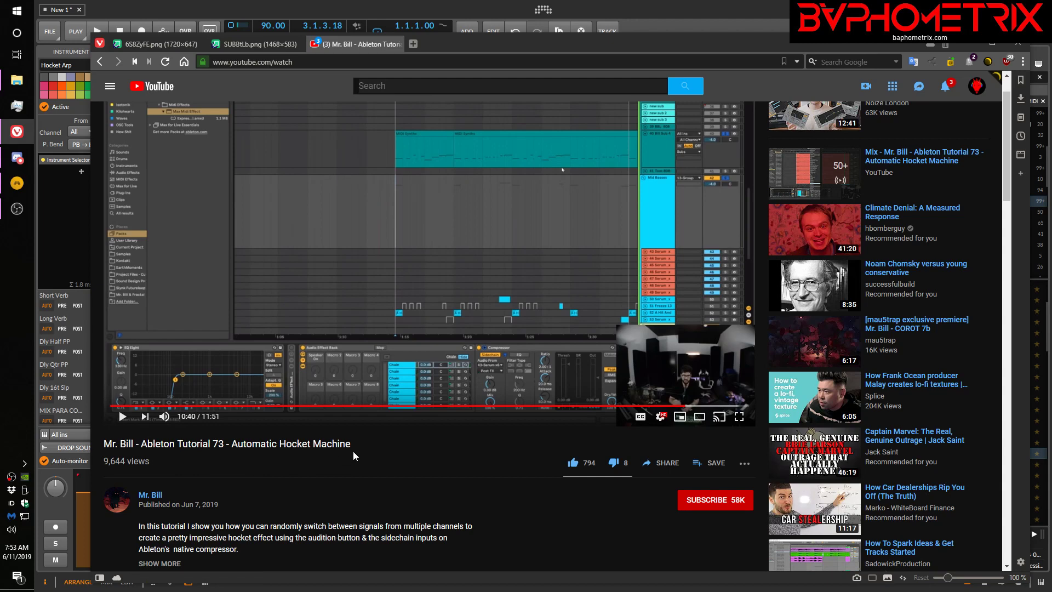
- Bring the Bitwig project forward, select the Hocket Me! clip and start playback
scroll(381, 453, "down", 4)
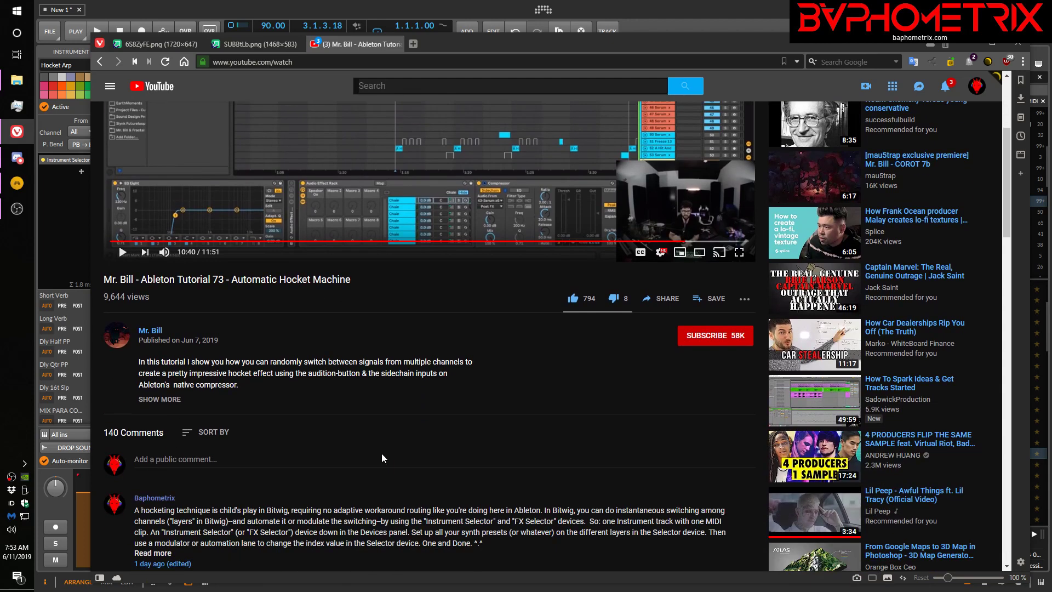
scroll(381, 453, "up", 4)
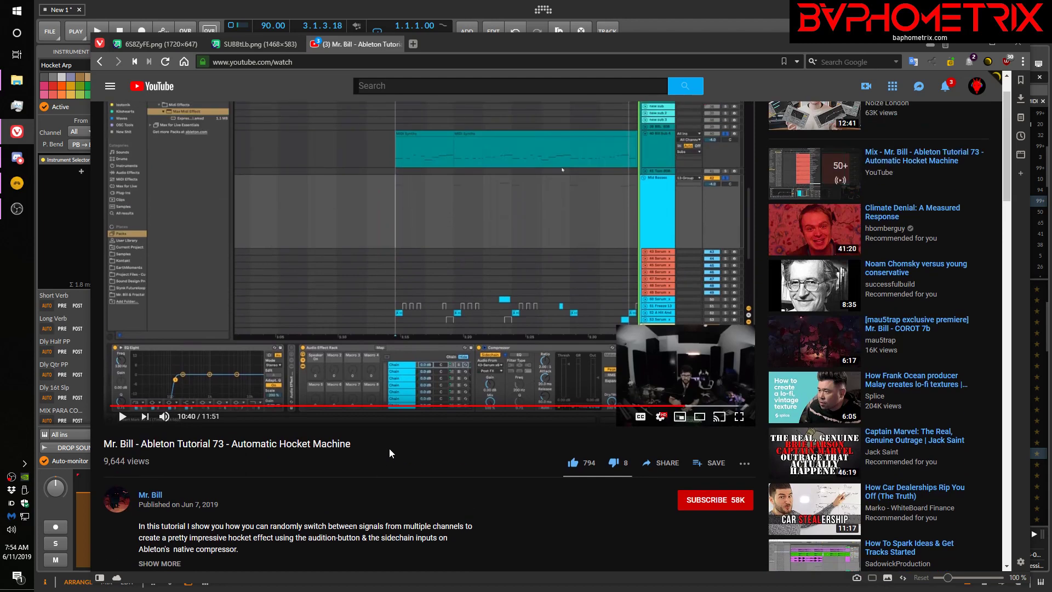
scroll(433, 442, "down", 4)
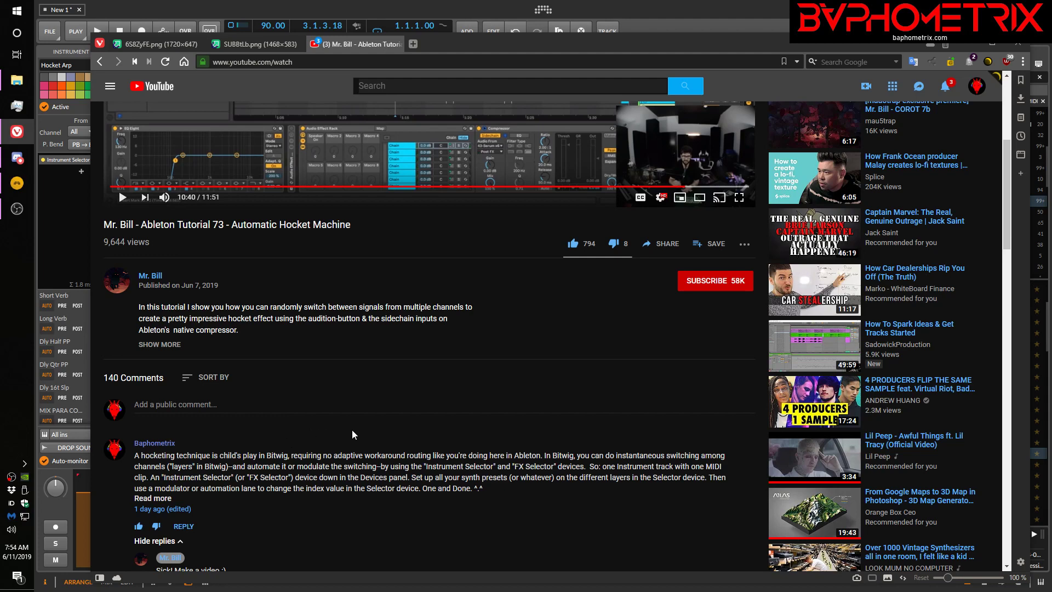
scroll(352, 429, "down", 2)
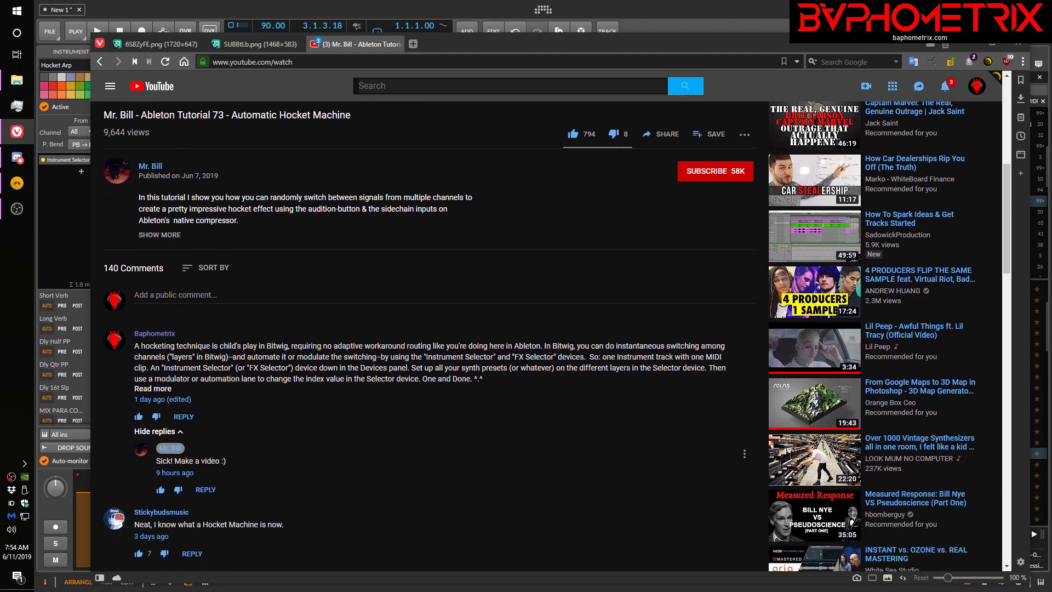
scroll(294, 460, "up", 7)
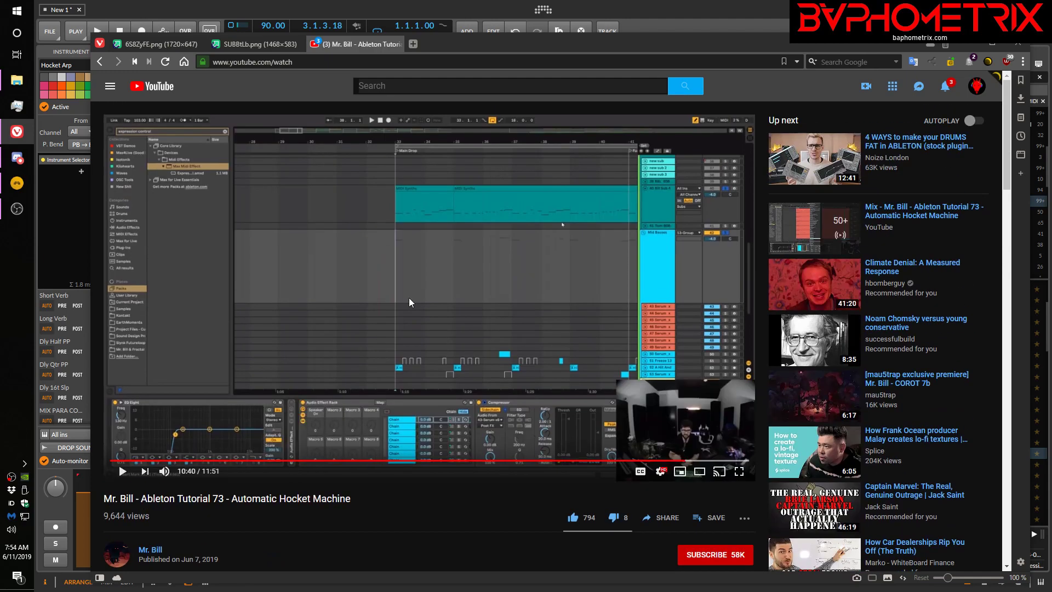
left_click(765, 12)
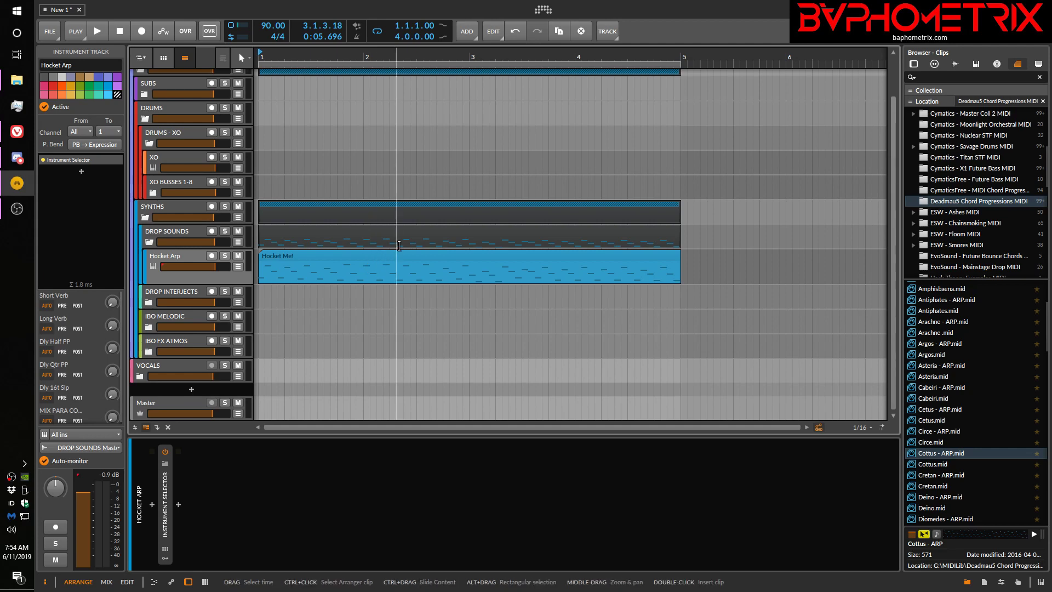
left_click(405, 257)
key("space")
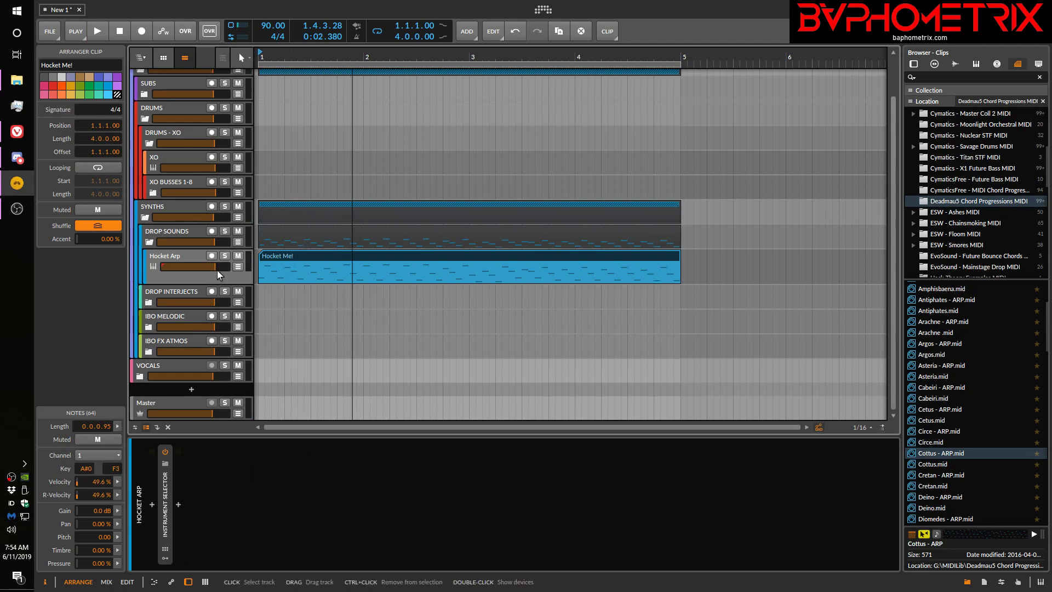
- Show Hocket Arp's automation lane and expand the Instrument Selector to list its six layers
left_click(239, 267)
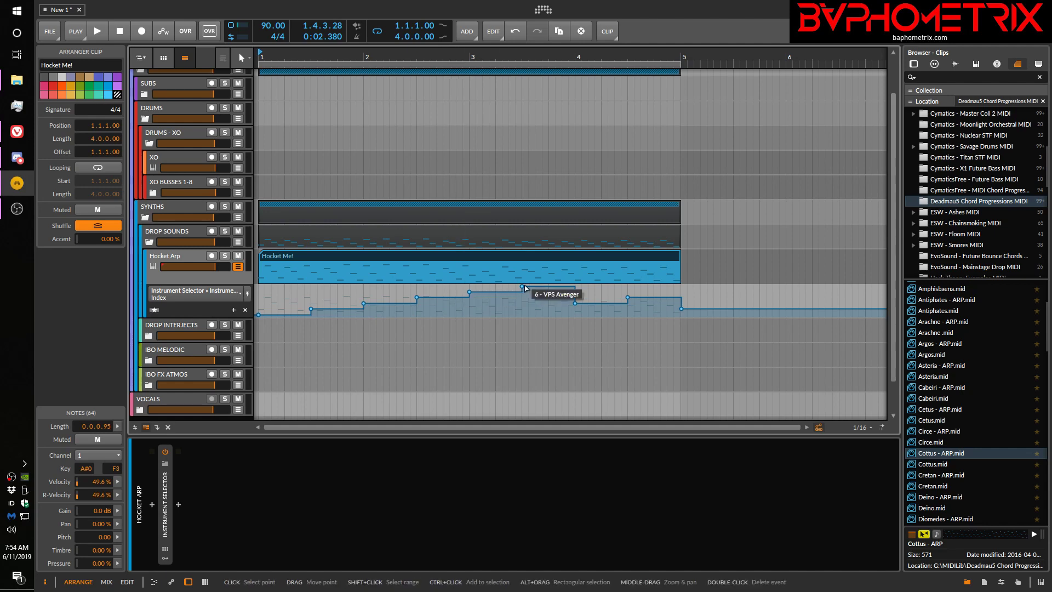
double_click(165, 504)
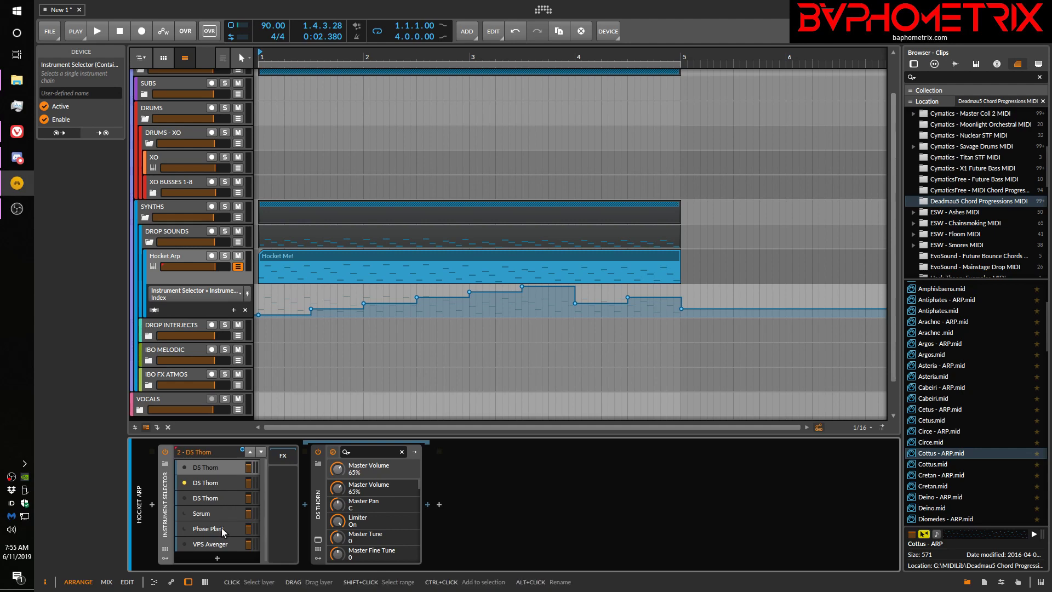
- Select the third DS Thorn layer and view its plug-in window before closing it
left_click(220, 498)
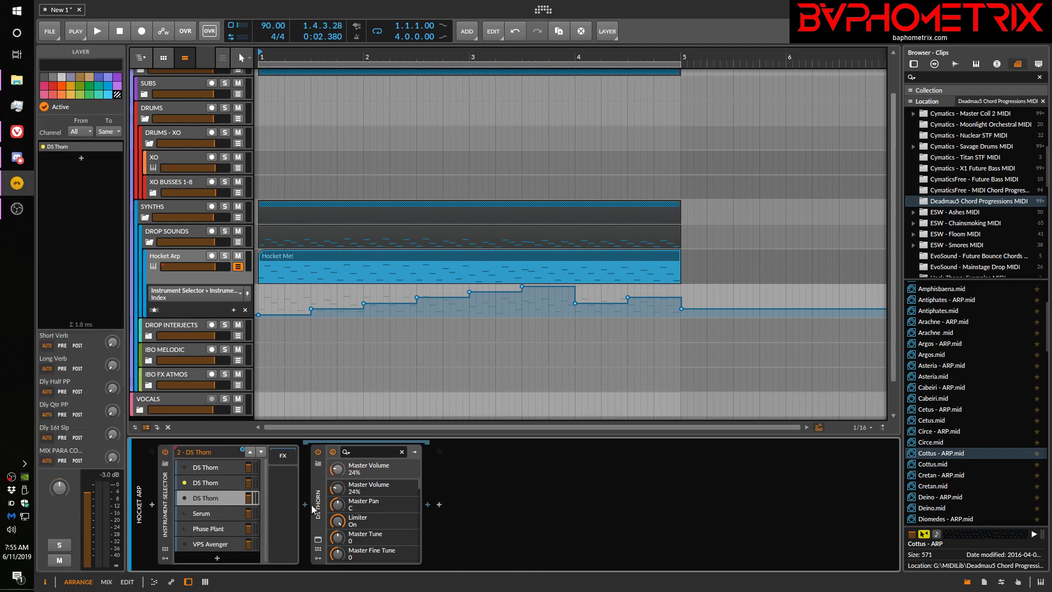
left_click(319, 542)
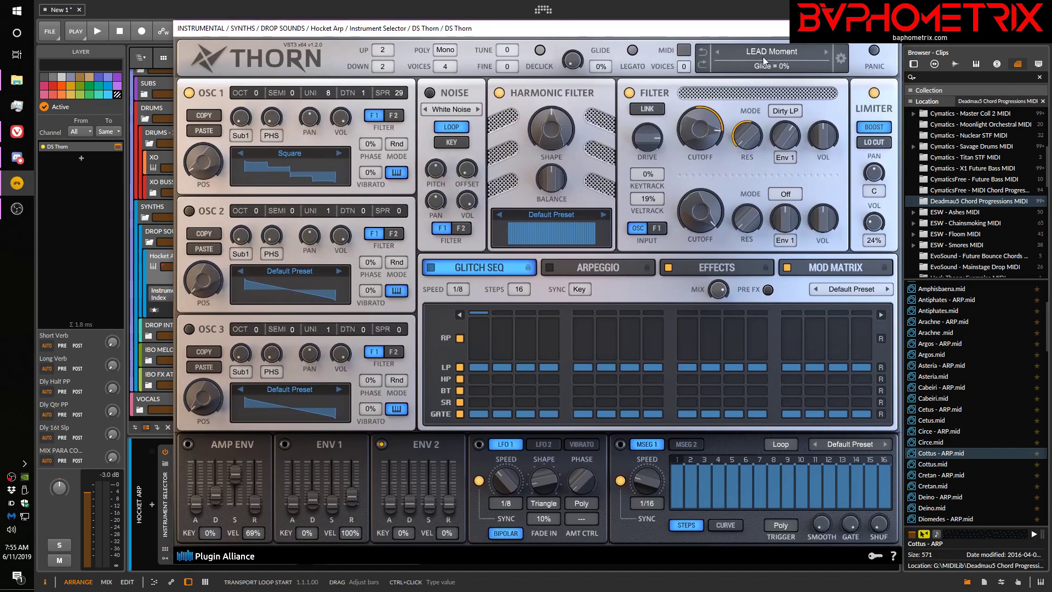
left_click(922, 104)
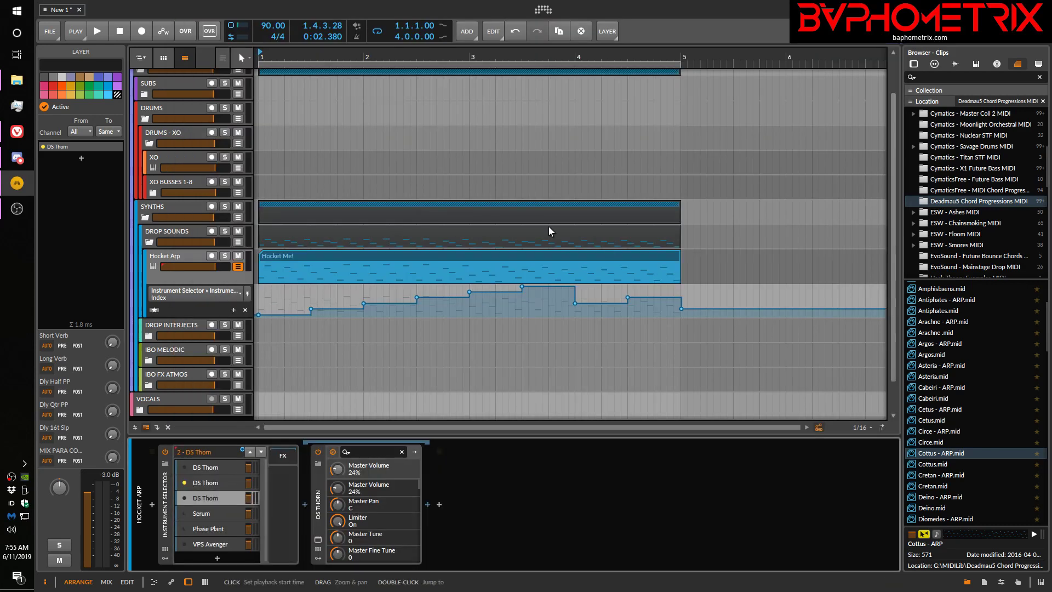
- Select the Serum layer, view its plug-in window, nudge it left, then close it
left_click(193, 513)
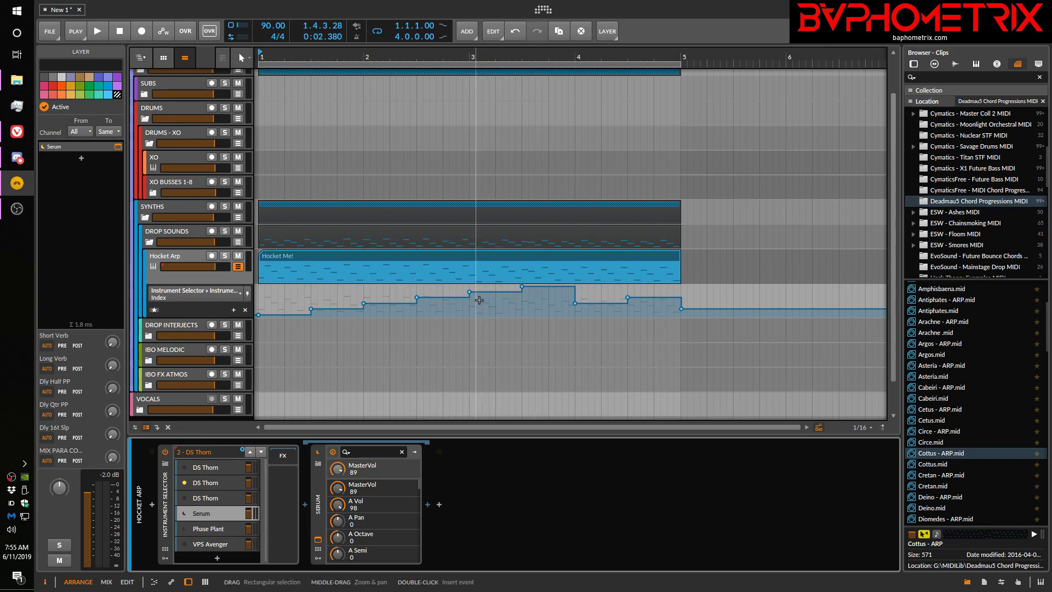
left_click(317, 541)
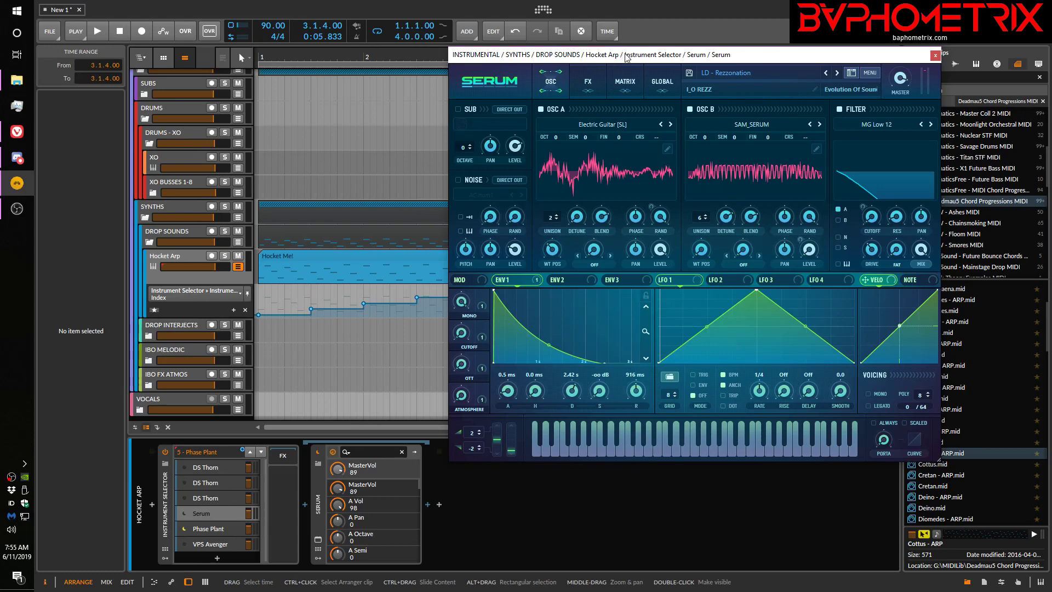
left_click_drag(618, 57, 574, 51)
left_click(892, 50)
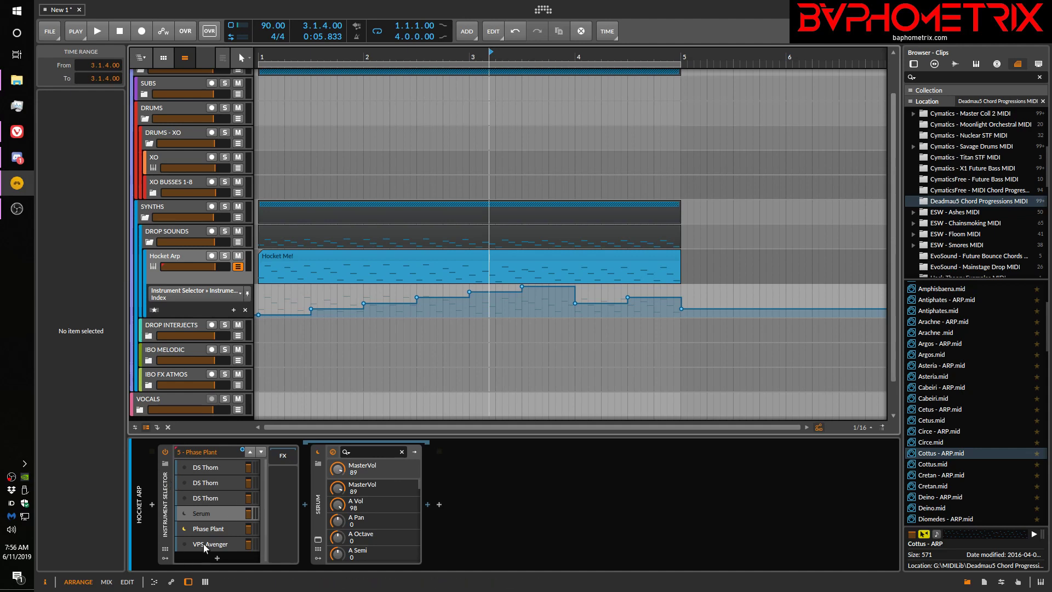
- Move the bar 2 index point to 80% and bar 3 to 40%, auditioning before and after
key("space")
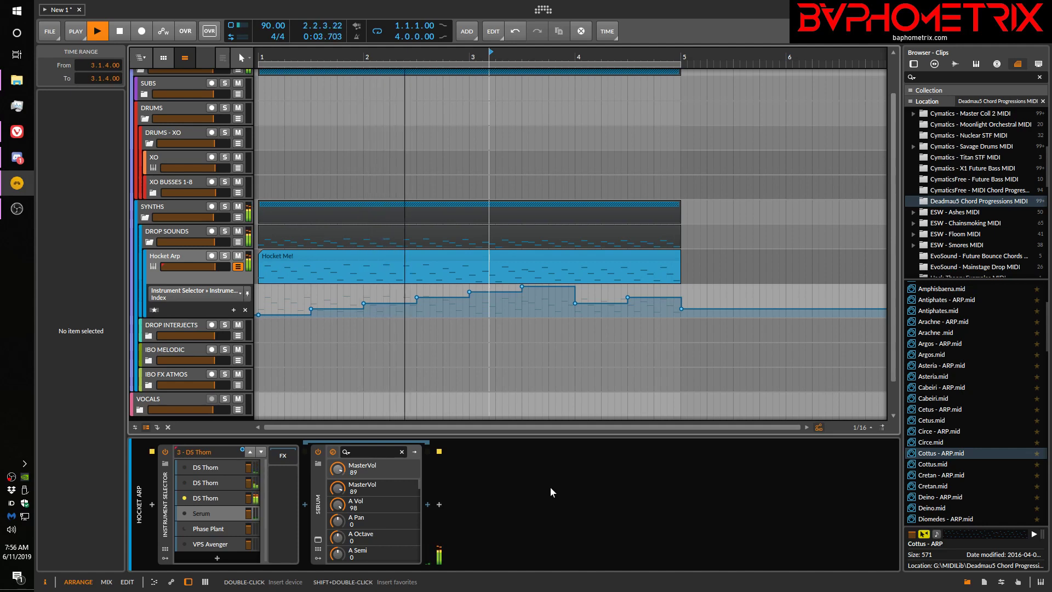
key("space")
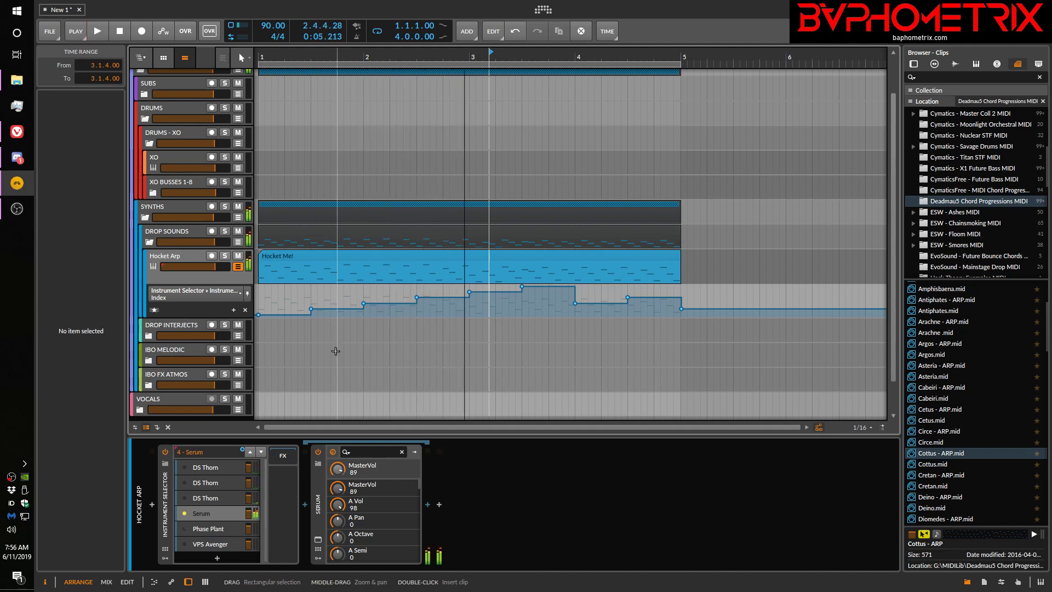
left_click_drag(363, 305, 363, 292)
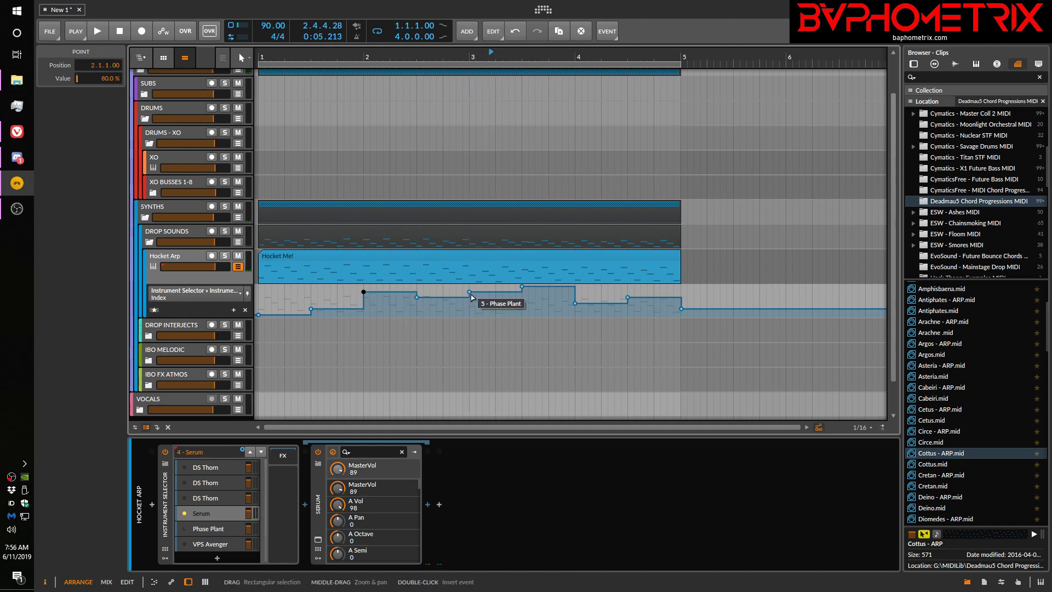
left_click_drag(468, 291, 469, 302)
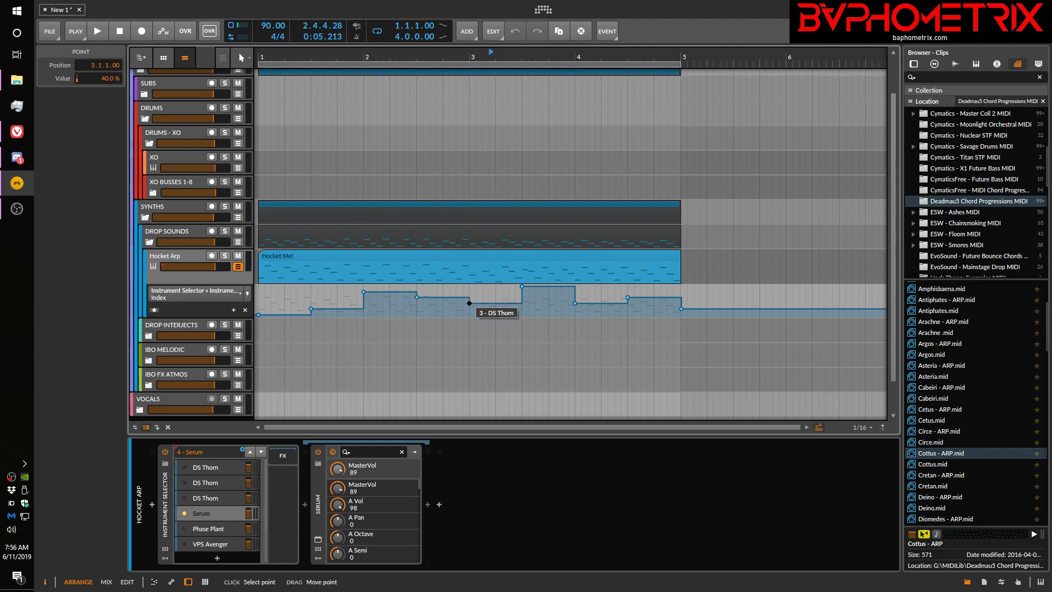
key("space")
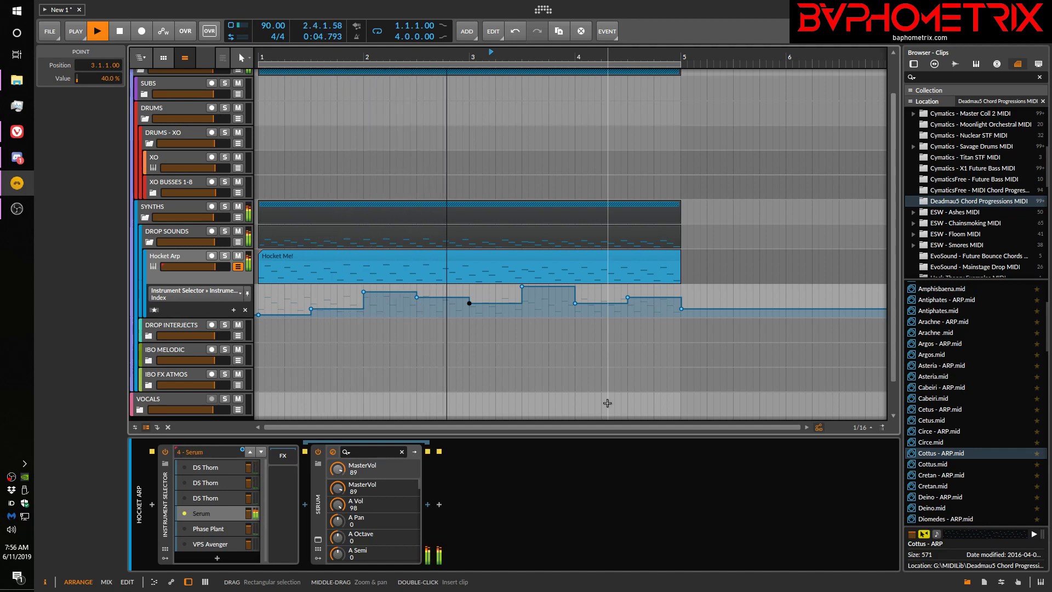
key("space")
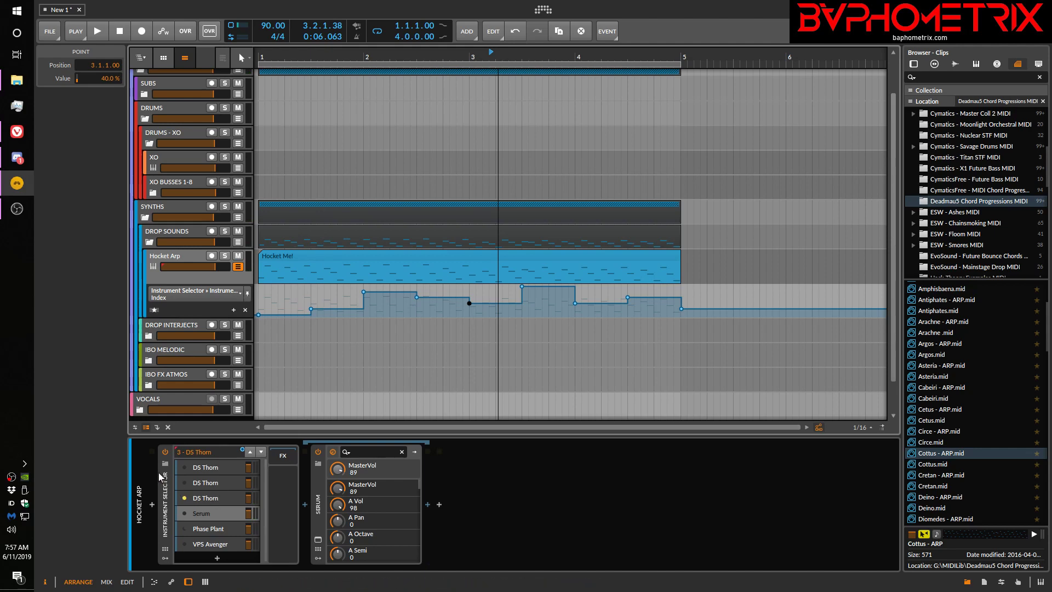
- Deactivate the Instrument Selector and search 'sele' after Serum, previewing FX Selector and Instrument Selector
left_click(169, 491)
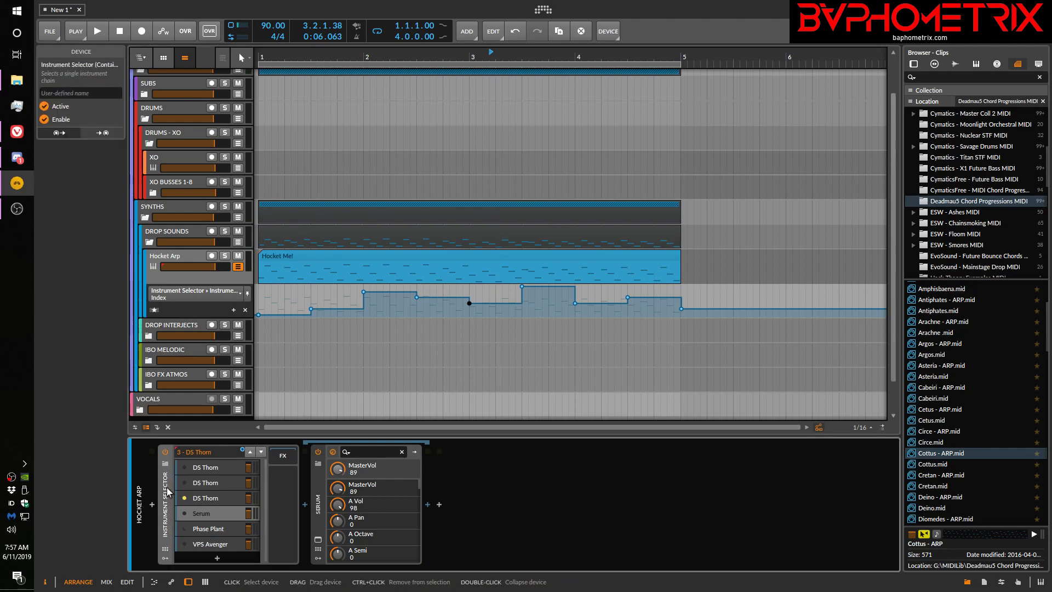
key("shift+a")
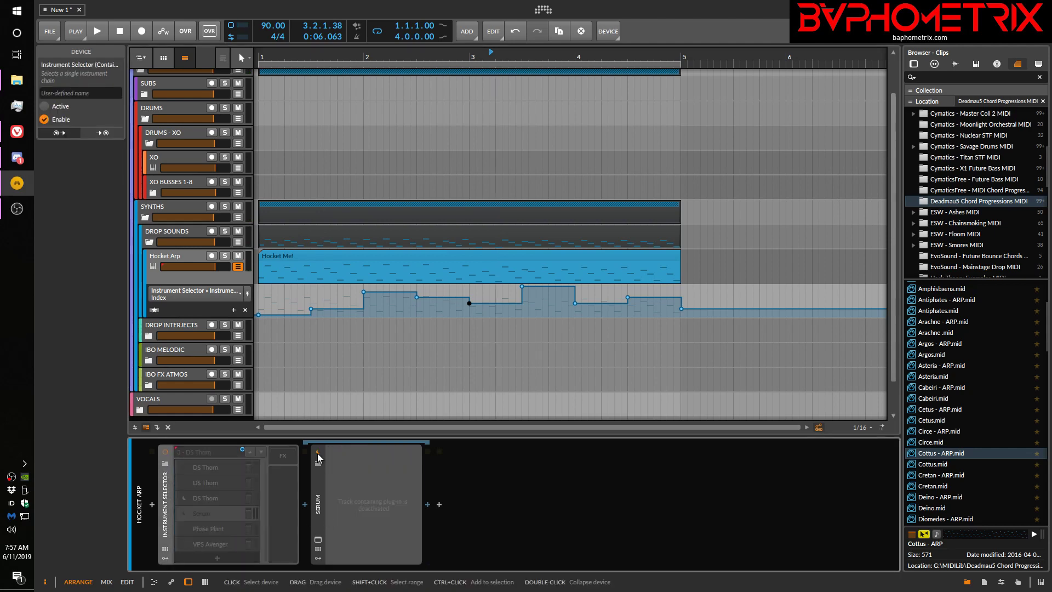
left_click(439, 504)
type("sele")
key("Down")
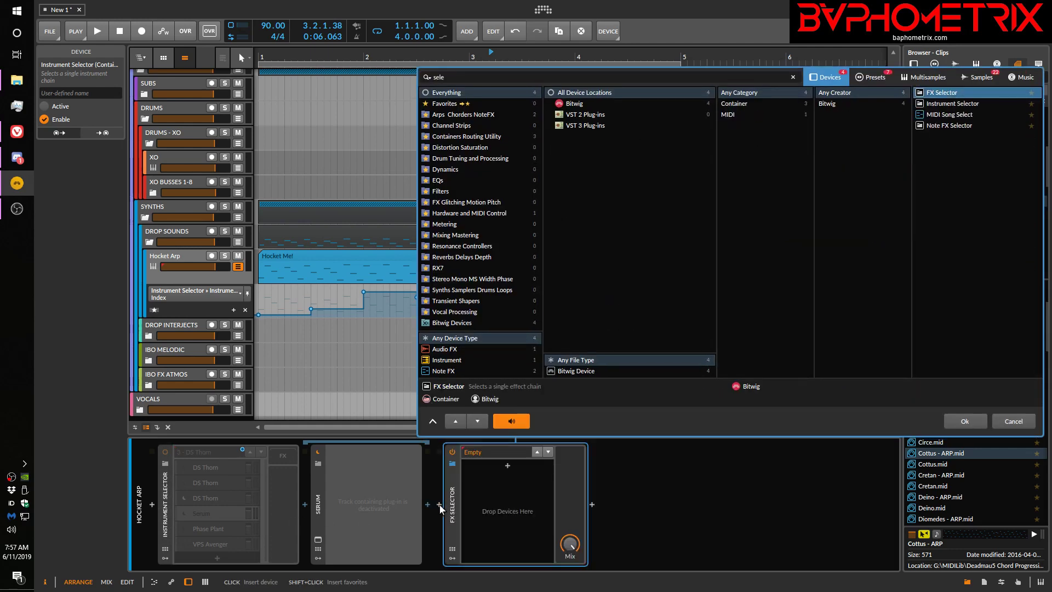
key("Down")
key("Up")
key("Down")
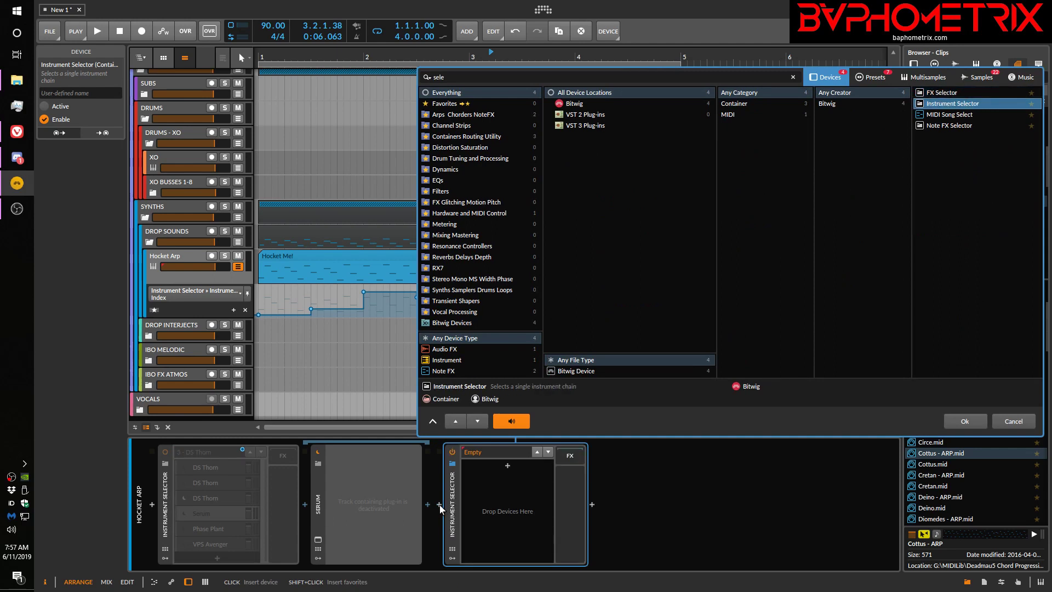
key("Up")
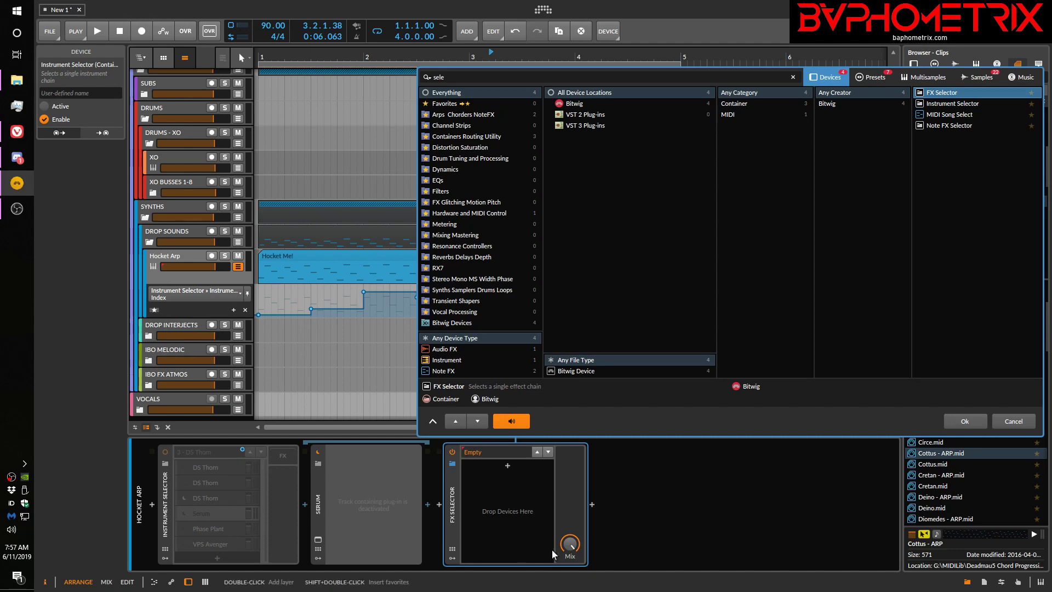
- Filter the browser to Bitwig devices, clear the search and pick the Instrument Layer container
left_click(582, 103)
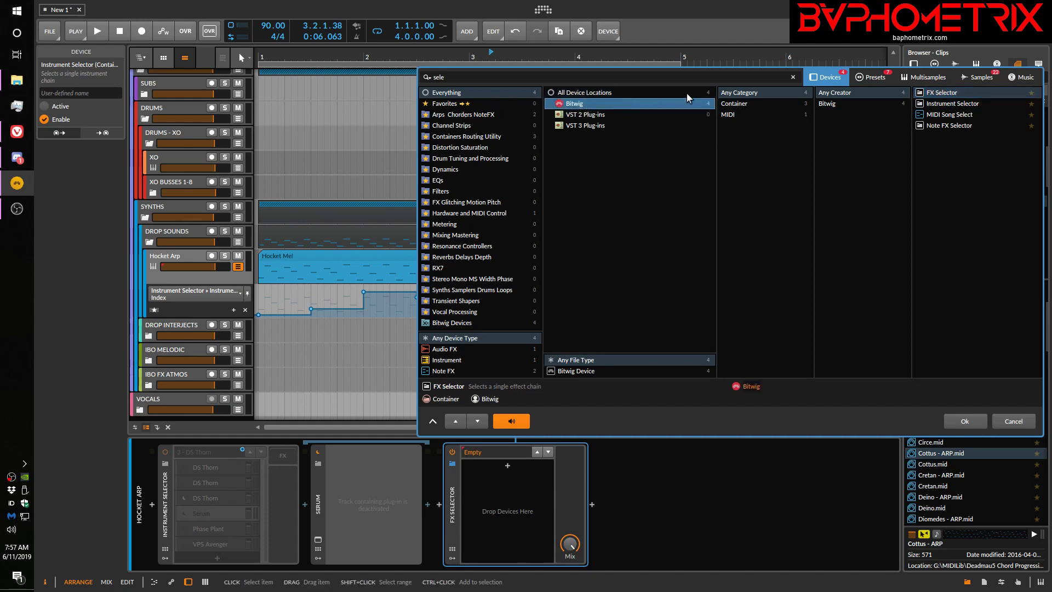
left_click(793, 77)
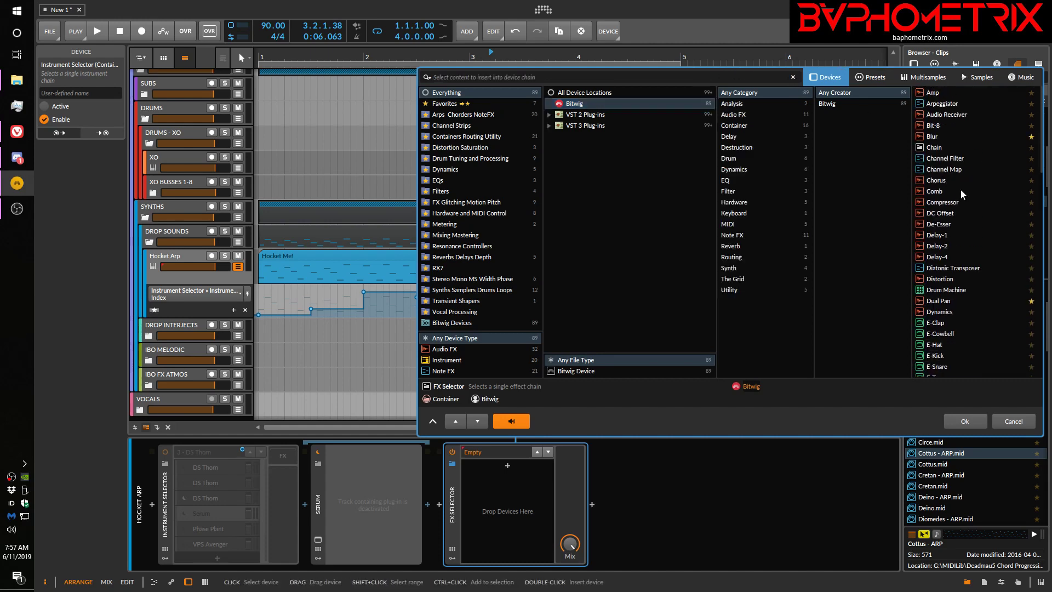
scroll(960, 188, "down", 15)
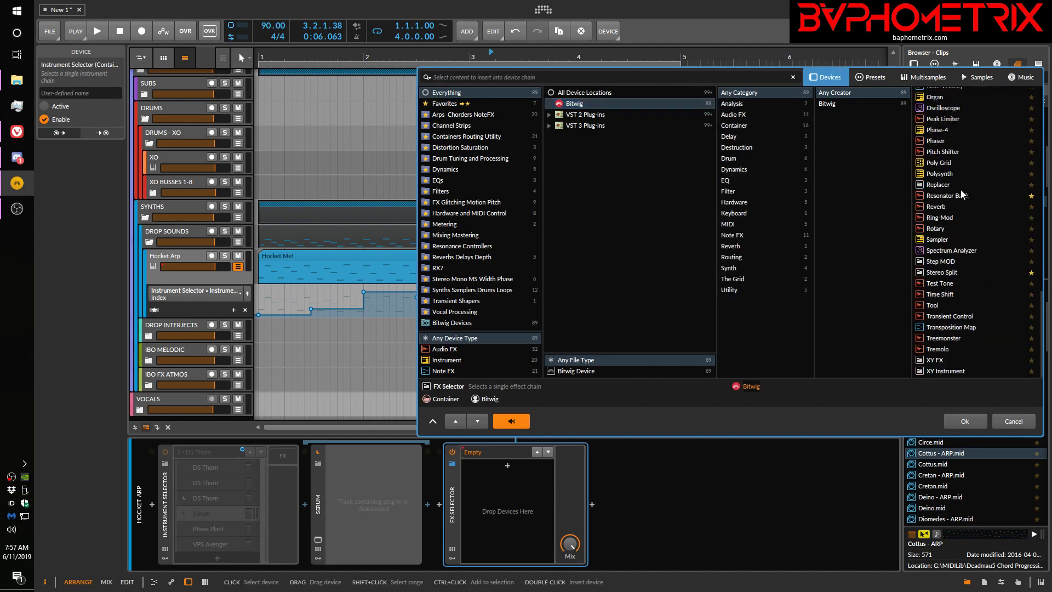
scroll(961, 193, "up", 10)
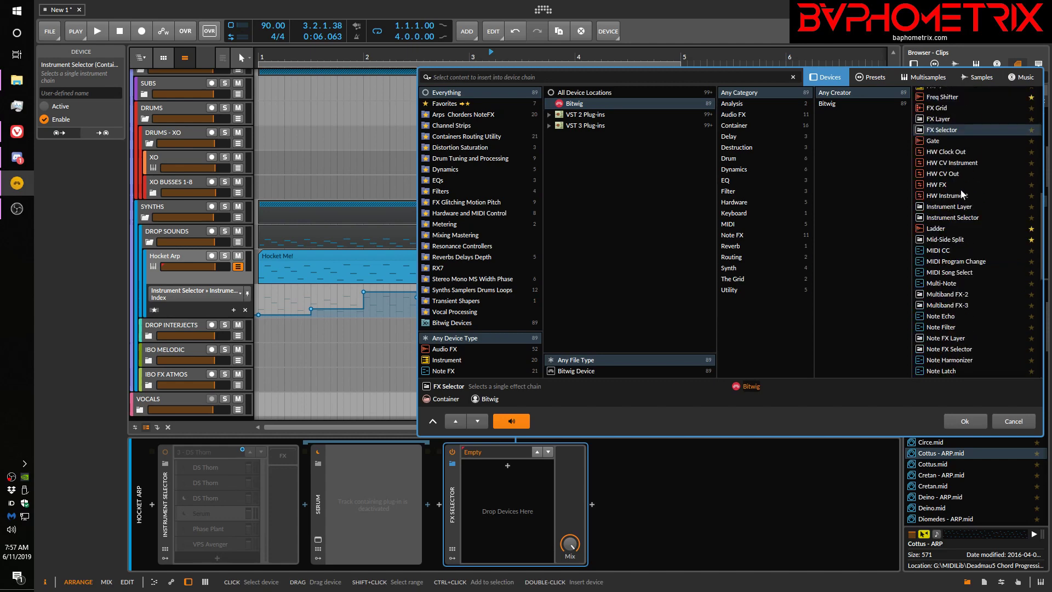
left_click(922, 211)
- Insert the Instrument Layer, then add a Bitwig Instrument Selector right after it
left_click(964, 421)
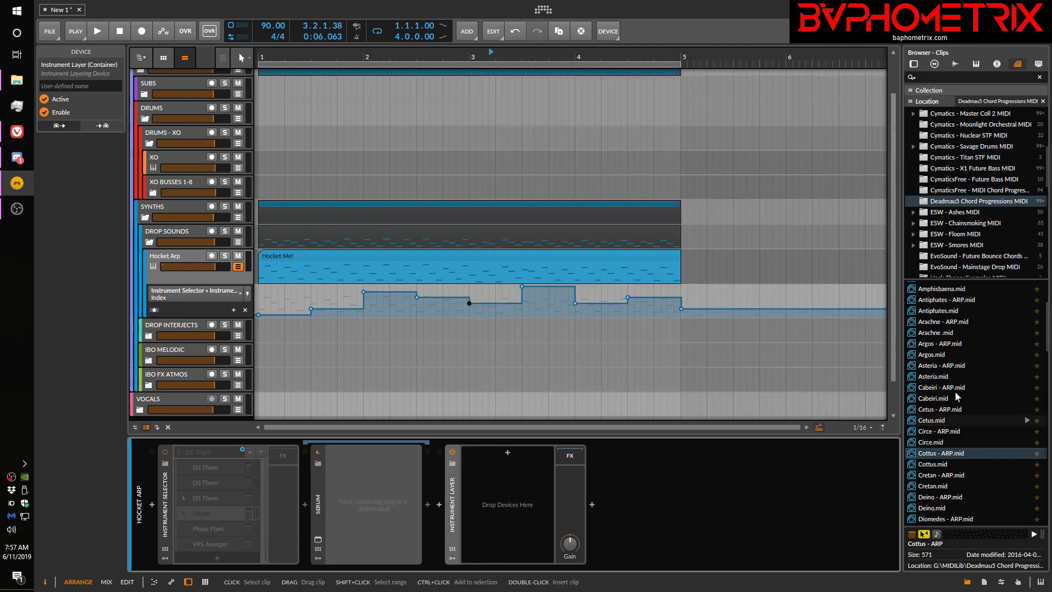
left_click(593, 504)
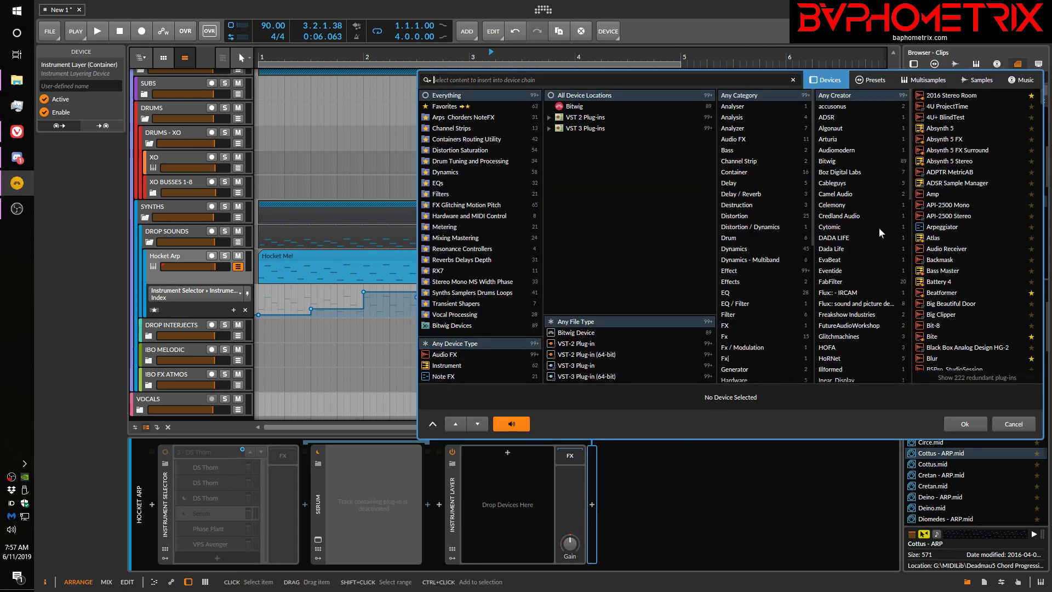
left_click(621, 109)
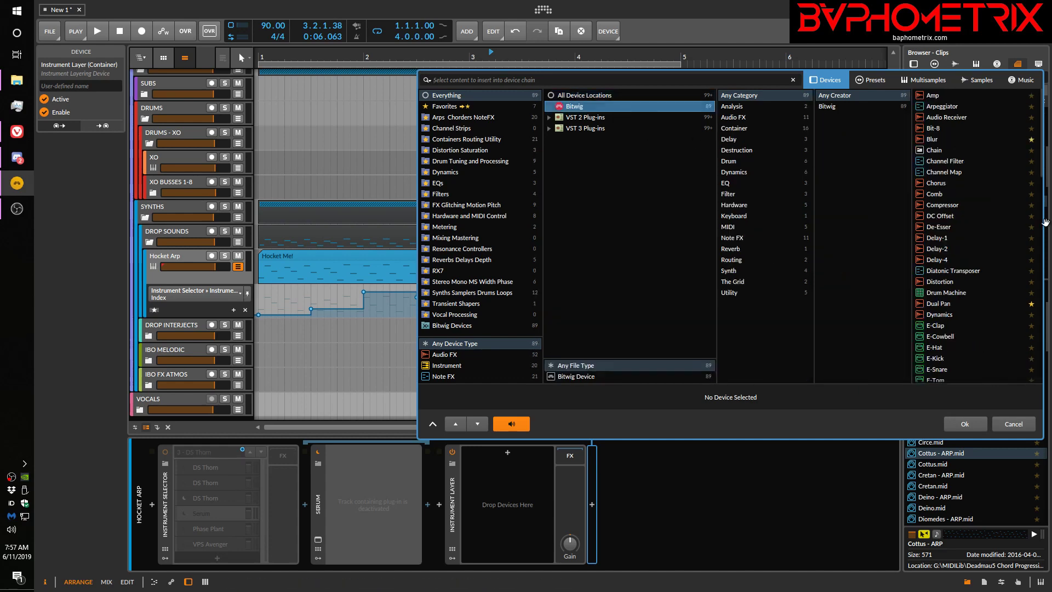
scroll(978, 229, "down", 10)
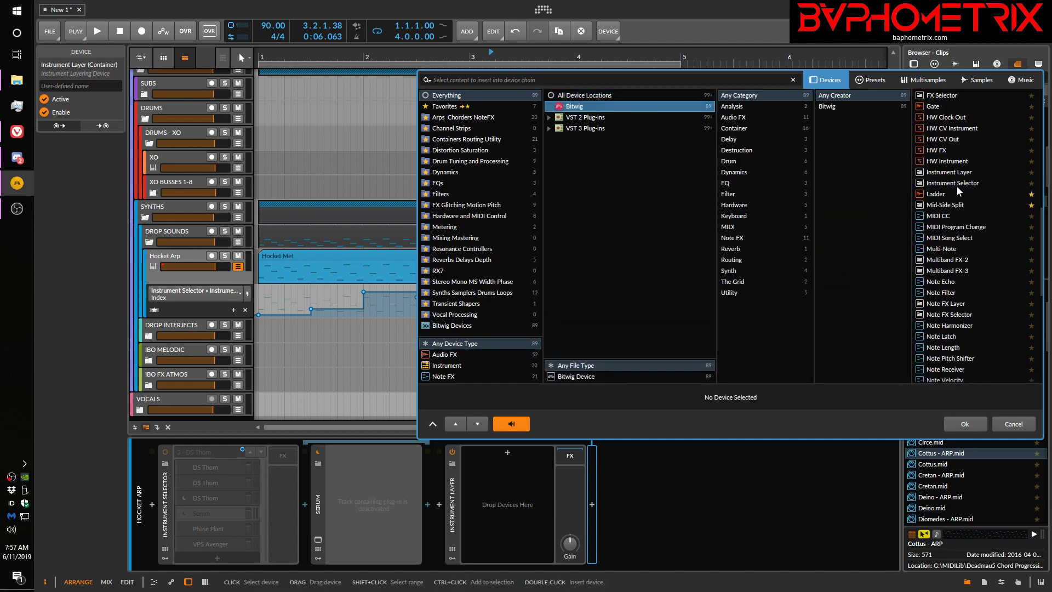
left_click(956, 182)
left_click(959, 423)
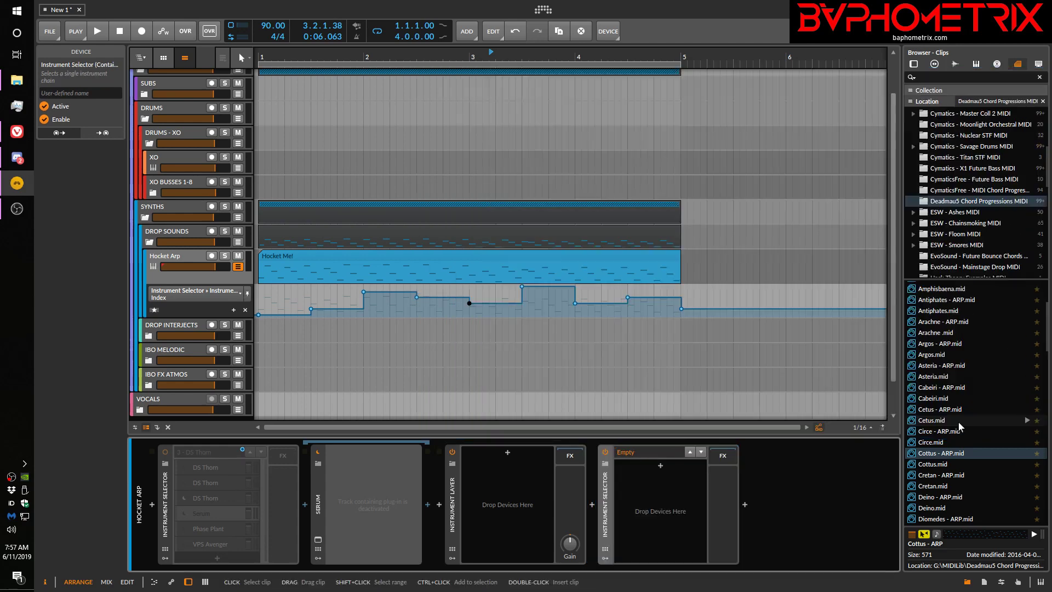
- Add a first Instrument Layer layer playing Serum, found by searching 'seru'
left_click(507, 453)
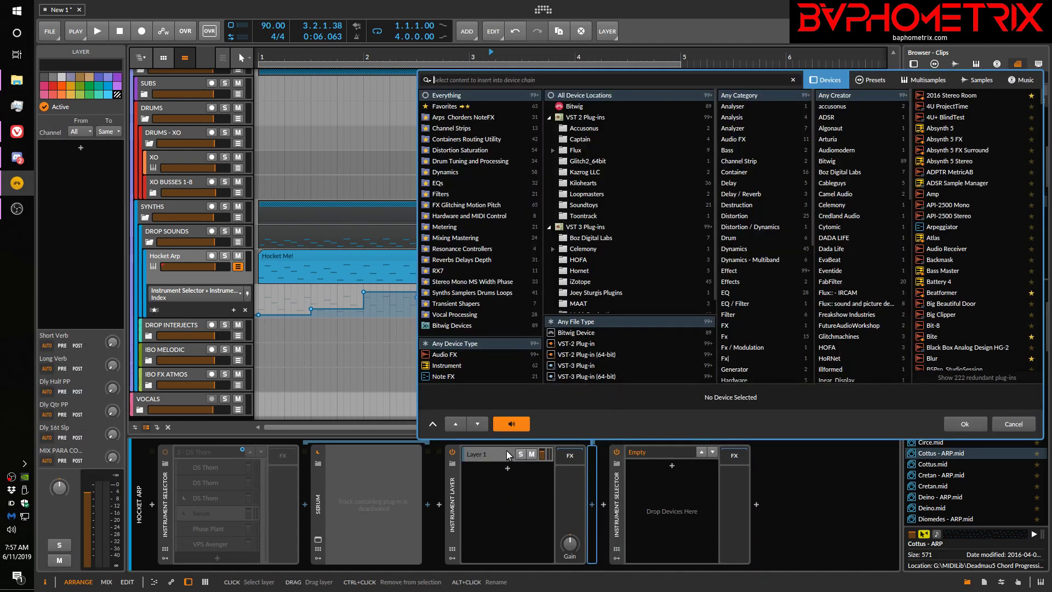
type("serum")
key("Down")
key("Return")
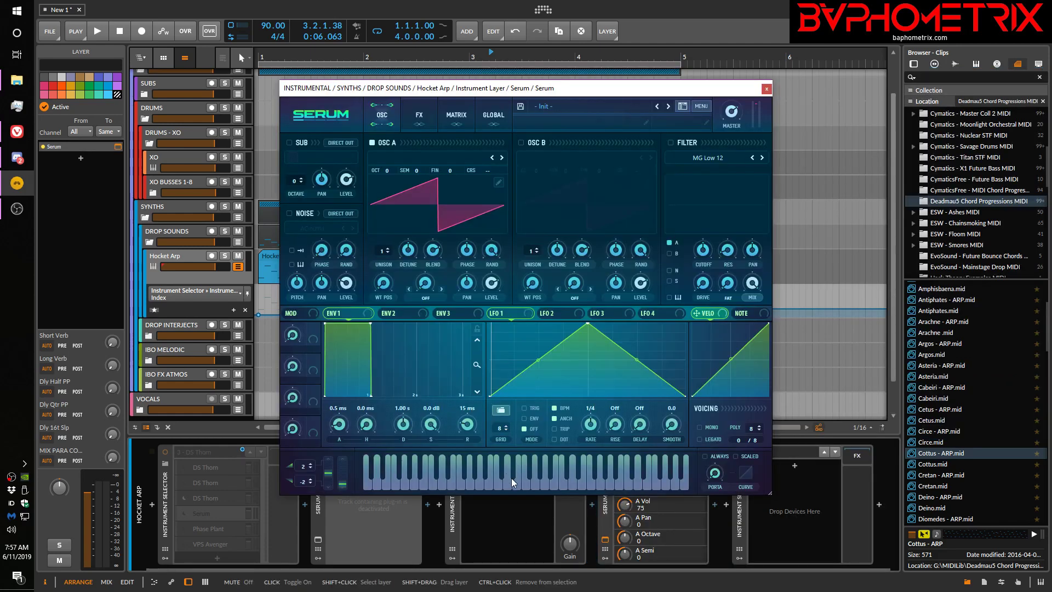
left_click(766, 90)
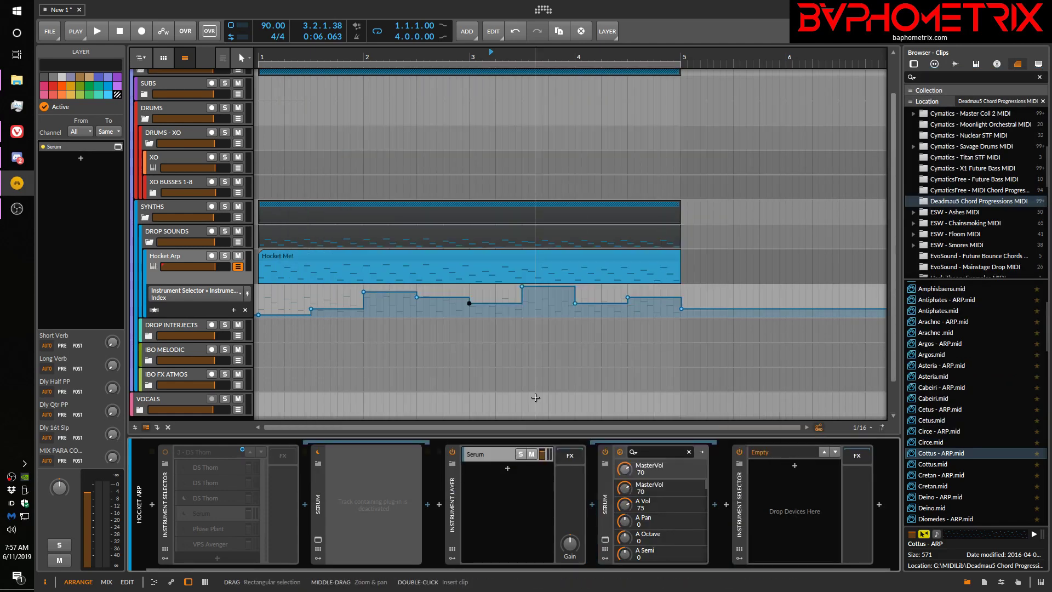
- Add a second layer playing DS Thorn, found by searching 'thor'
left_click(506, 470)
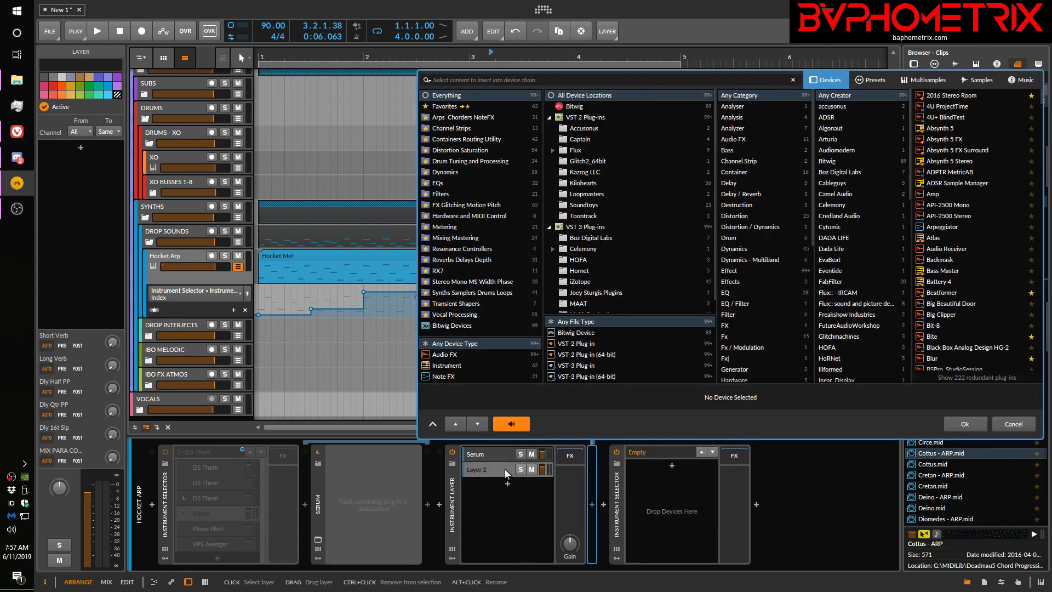
type("thor")
key("Down")
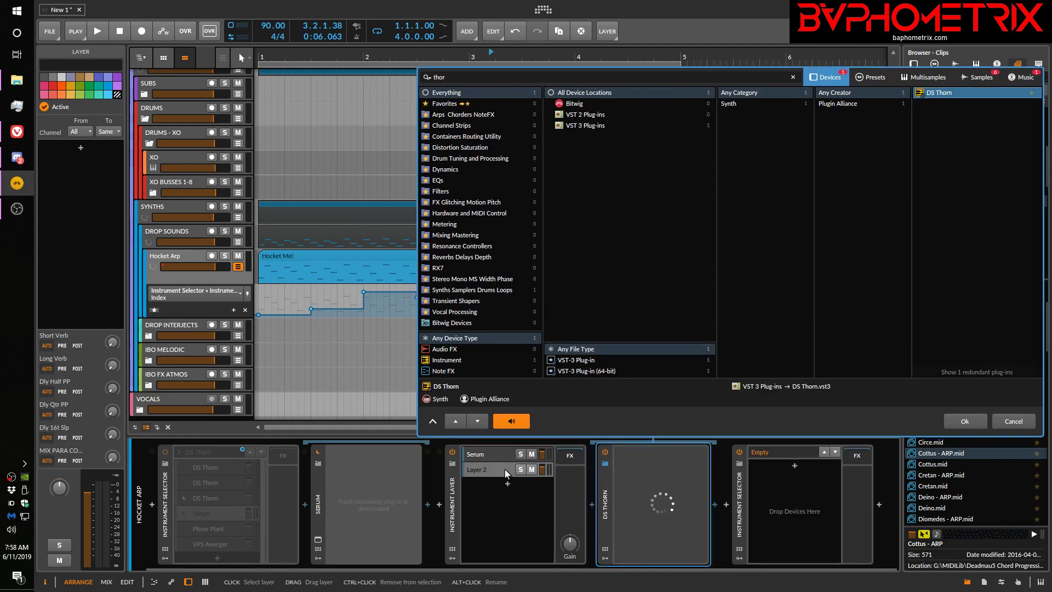
key("Return")
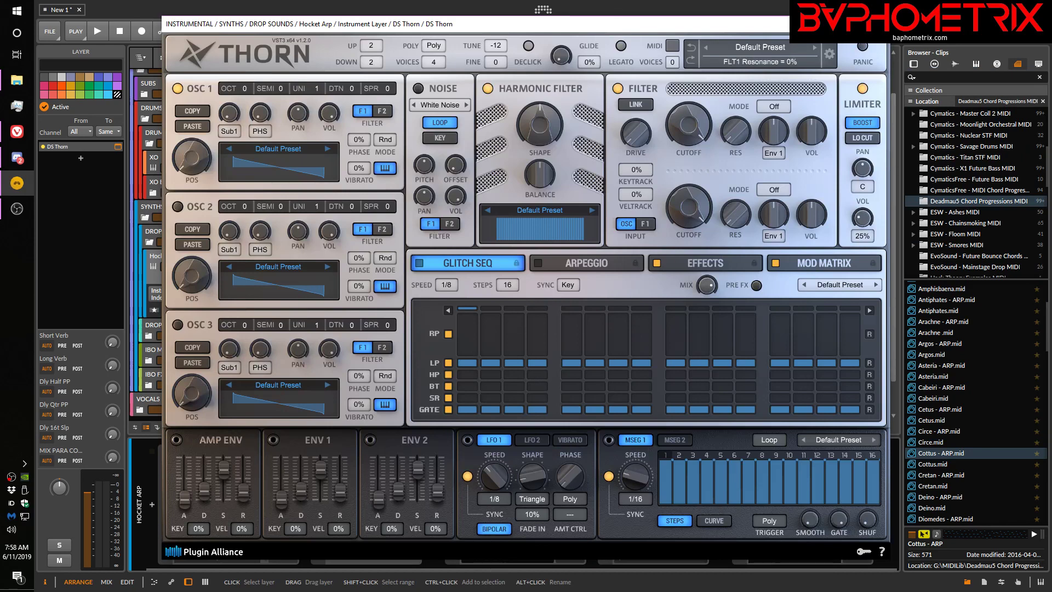
key("alt+F4")
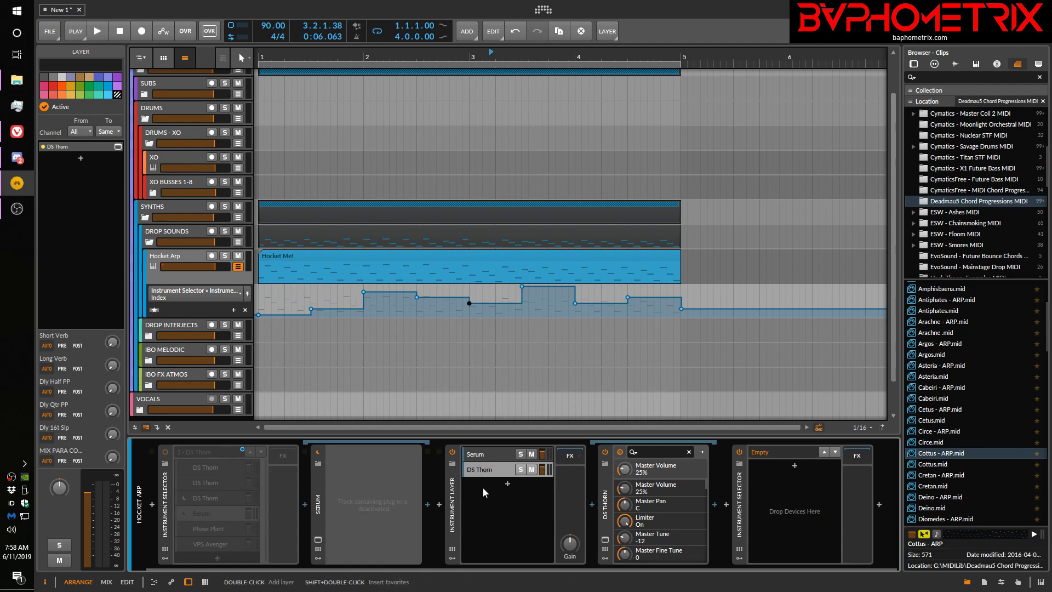
- Toggle the Serum layer's mute, lower it to -7.3 dB, then delete the whole Instrument Layer
left_click(532, 454)
left_click(531, 454)
left_click(541, 454)
left_click_drag(541, 455, 542, 466)
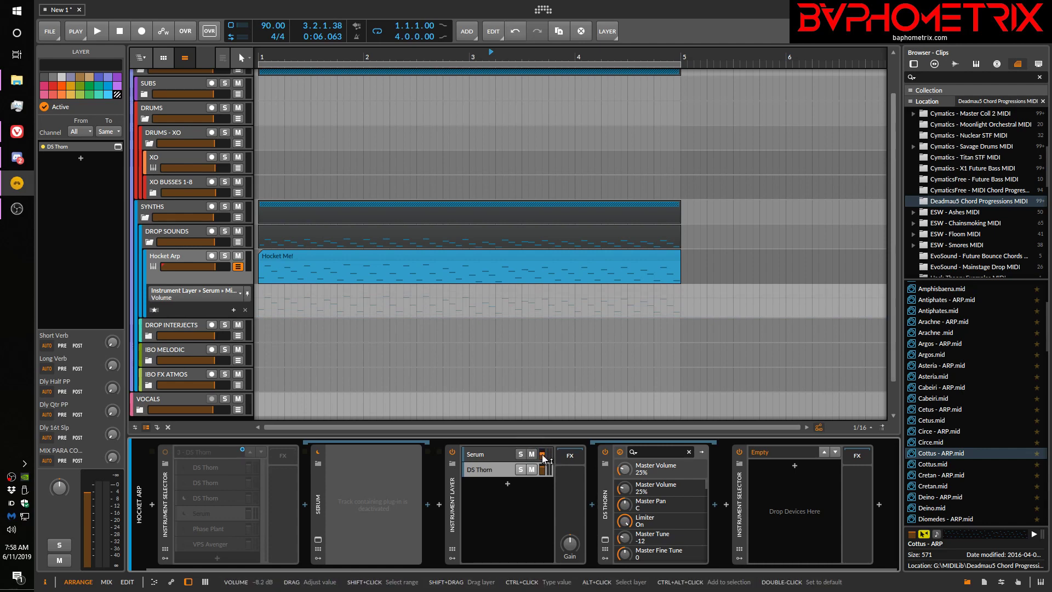
left_click(481, 471)
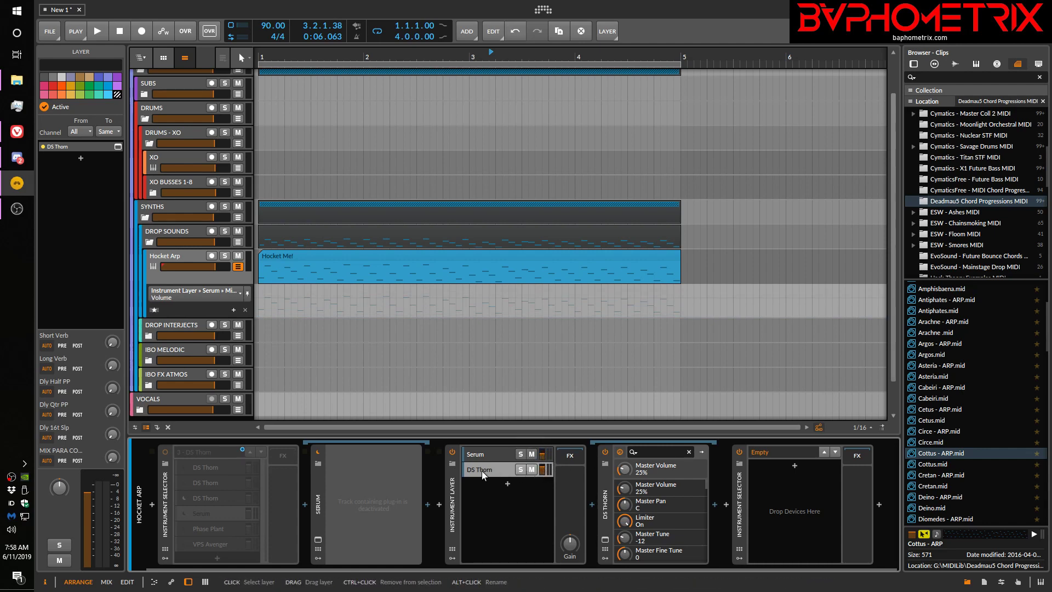
left_click(454, 499)
key("Delete")
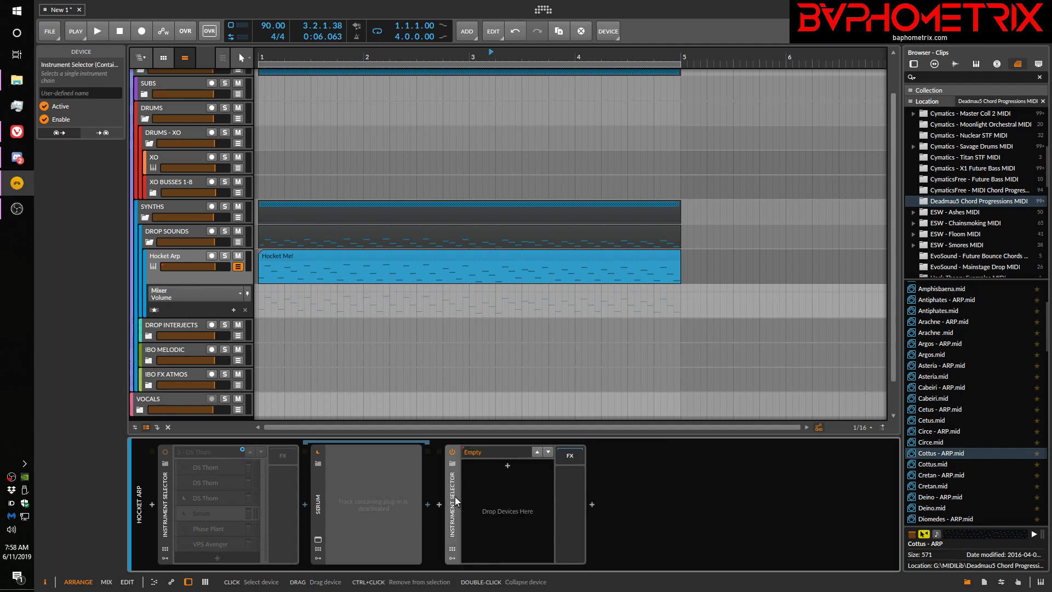
- Load Serum as the selector's first layer with the Pop > Cymatics Roses > CHORD - Honest preset
left_click(504, 463)
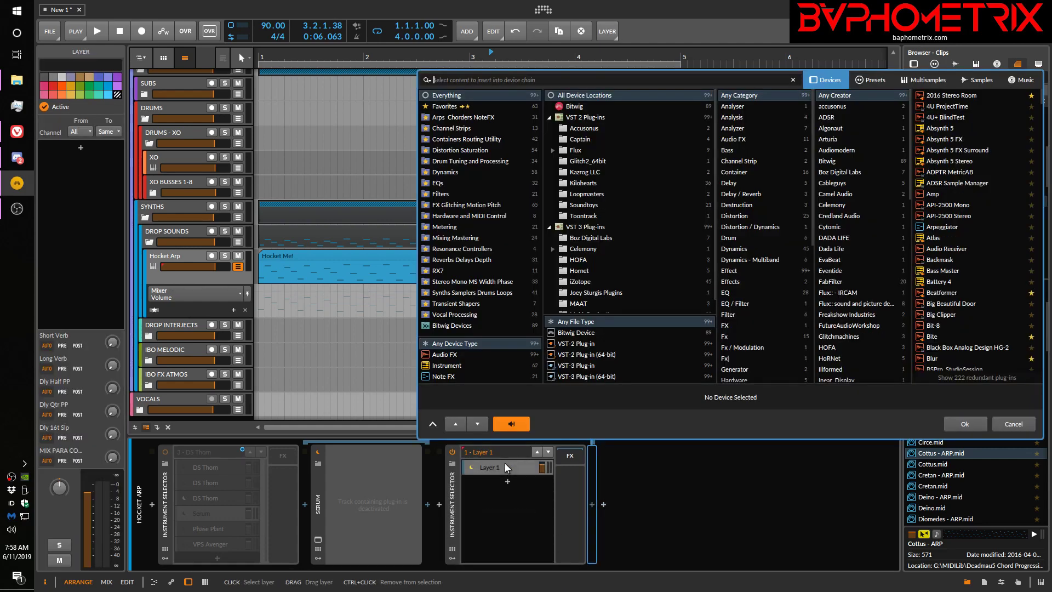
type("serum")
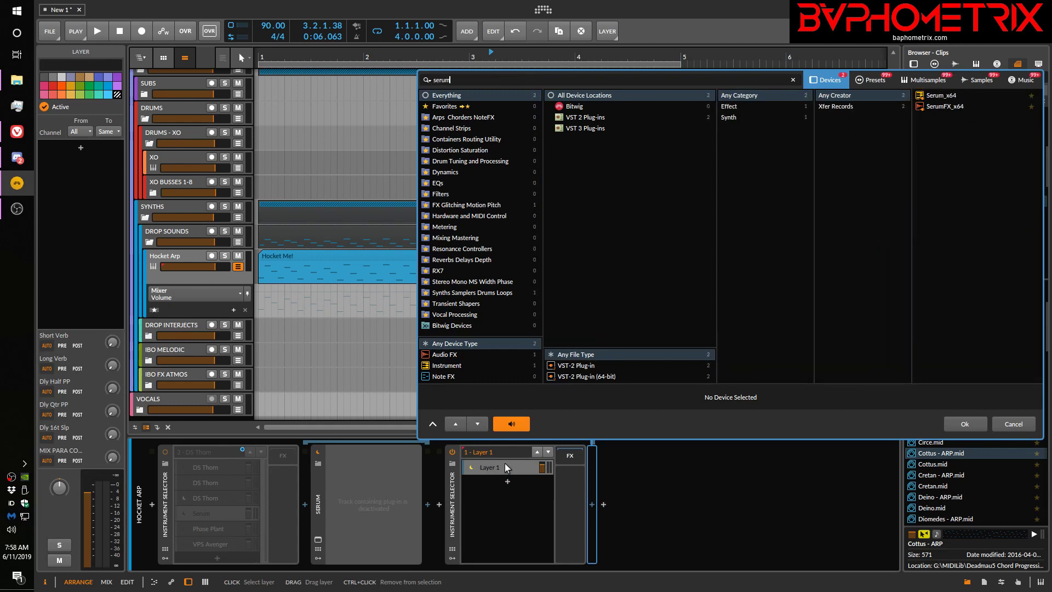
key("Down")
key("Return")
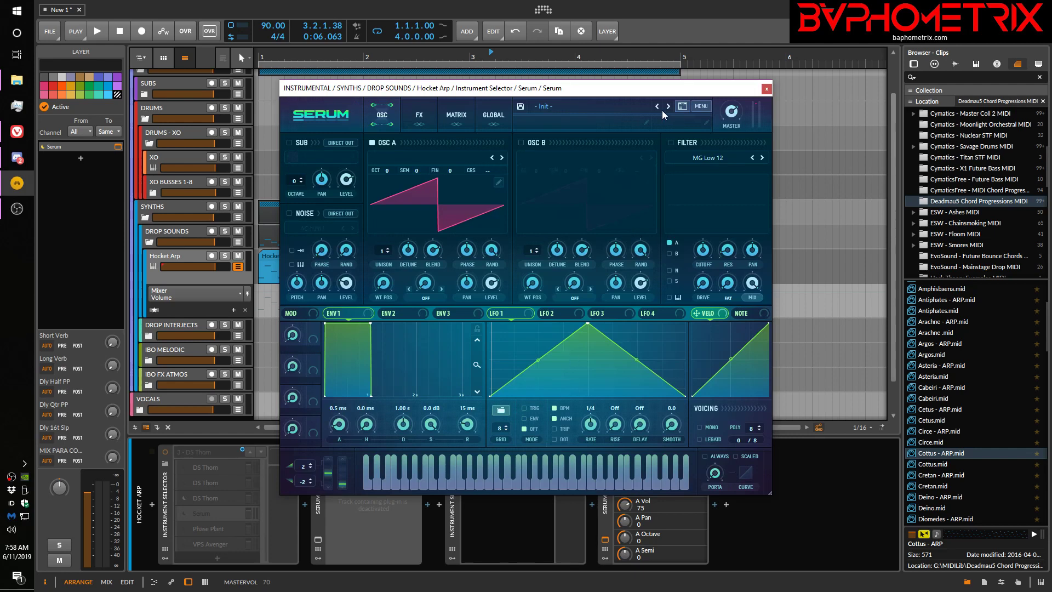
left_click(612, 109)
mouse_move(586, 265)
mouse_move(565, 290)
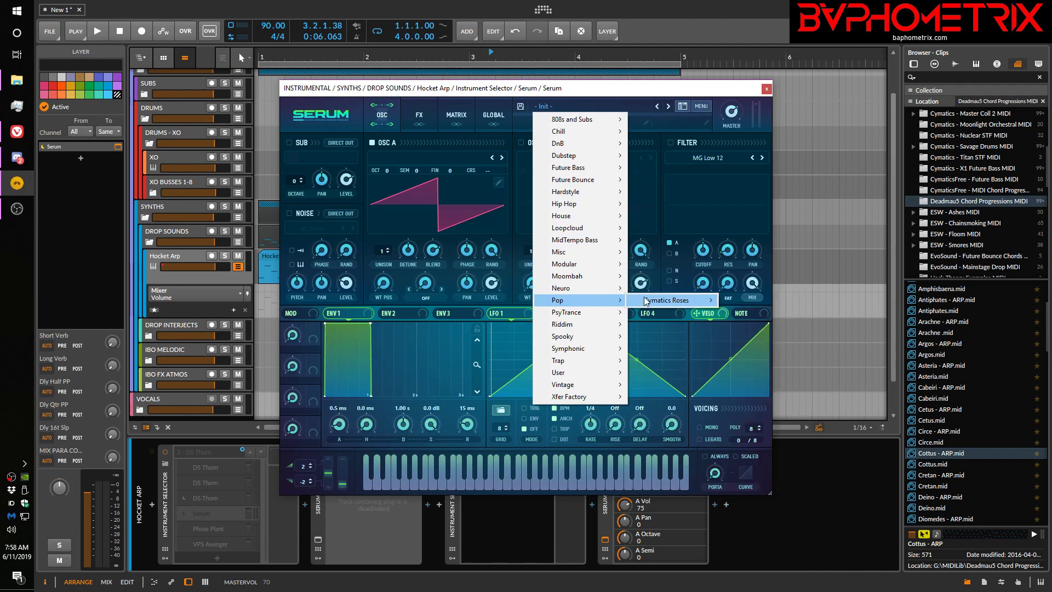
mouse_move(715, 307)
left_click(758, 330)
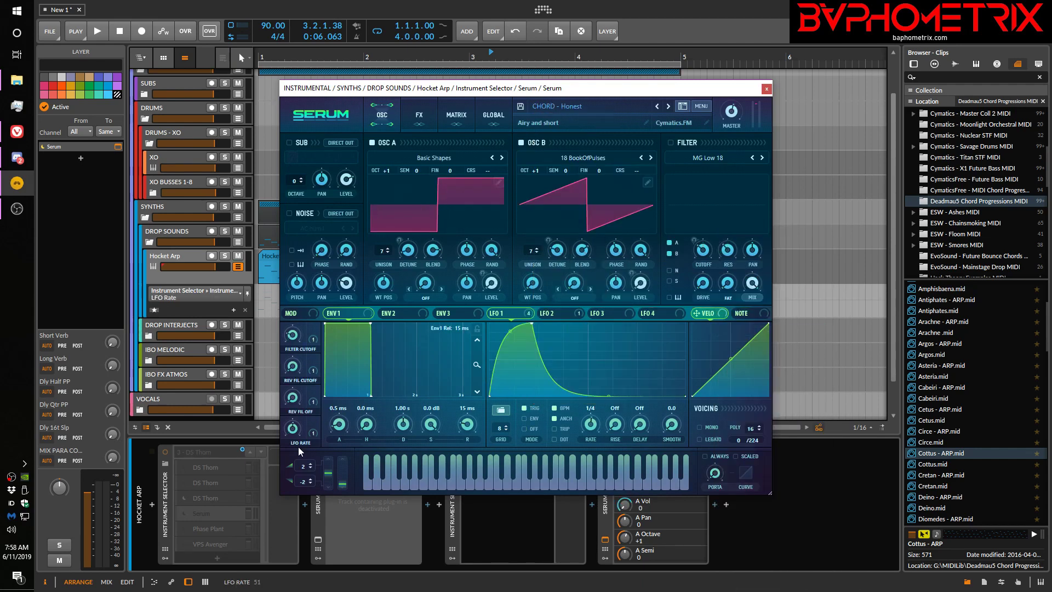
left_click(767, 90)
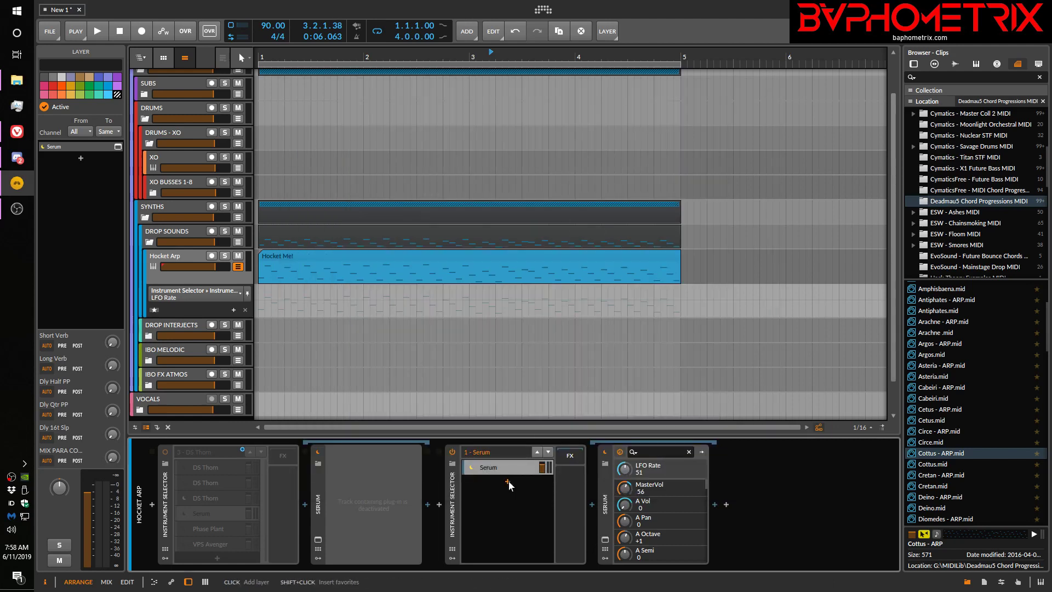
- Load Phase Plant as the selector's second layer with the Keys > DX Keys preset
left_click(508, 481)
type("p")
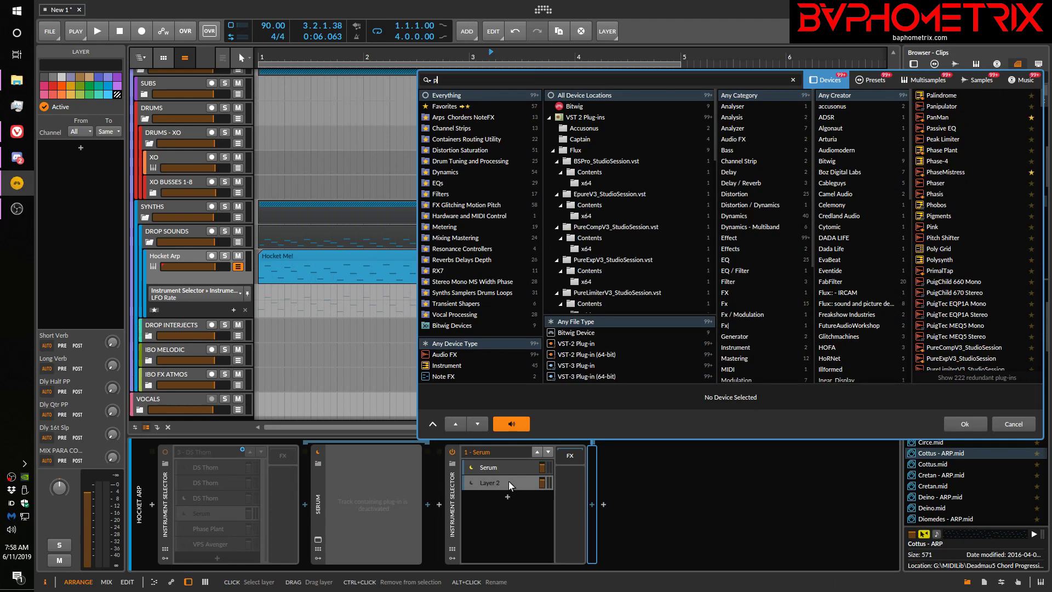
type("hase")
key("Down")
key("Return")
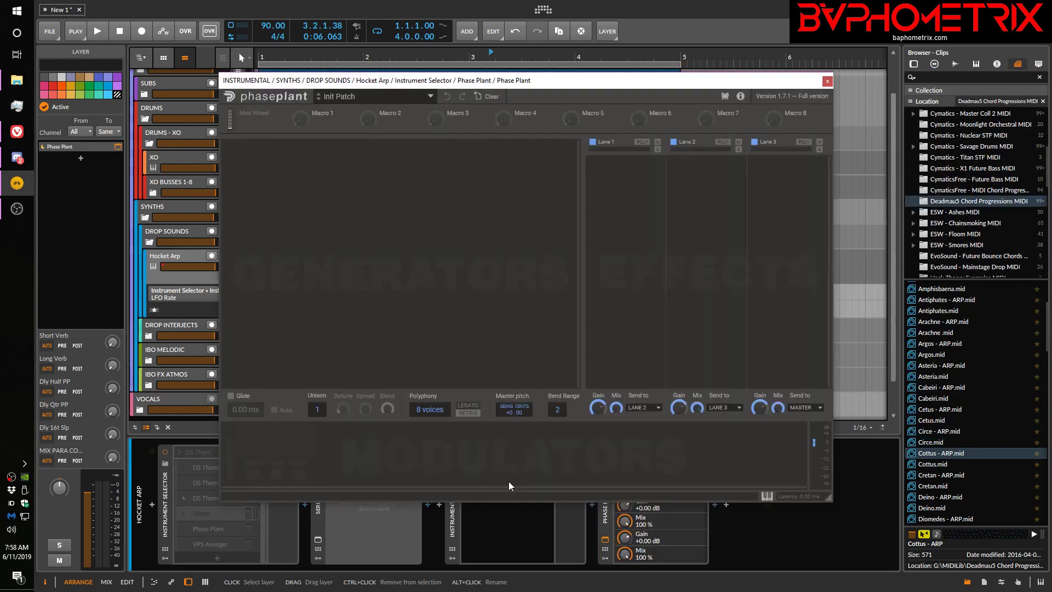
left_click(367, 98)
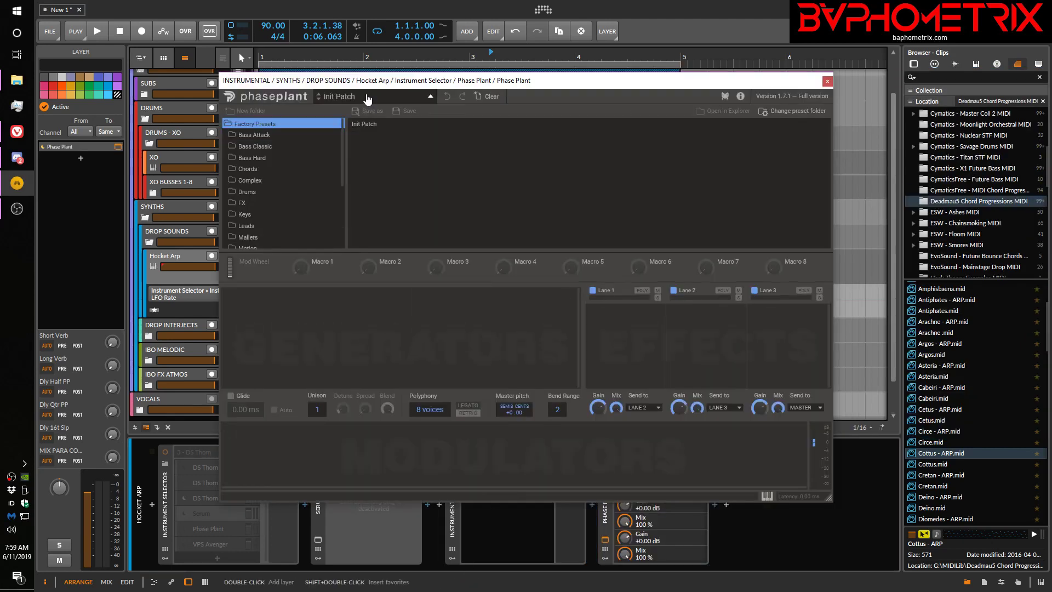
left_click(244, 216)
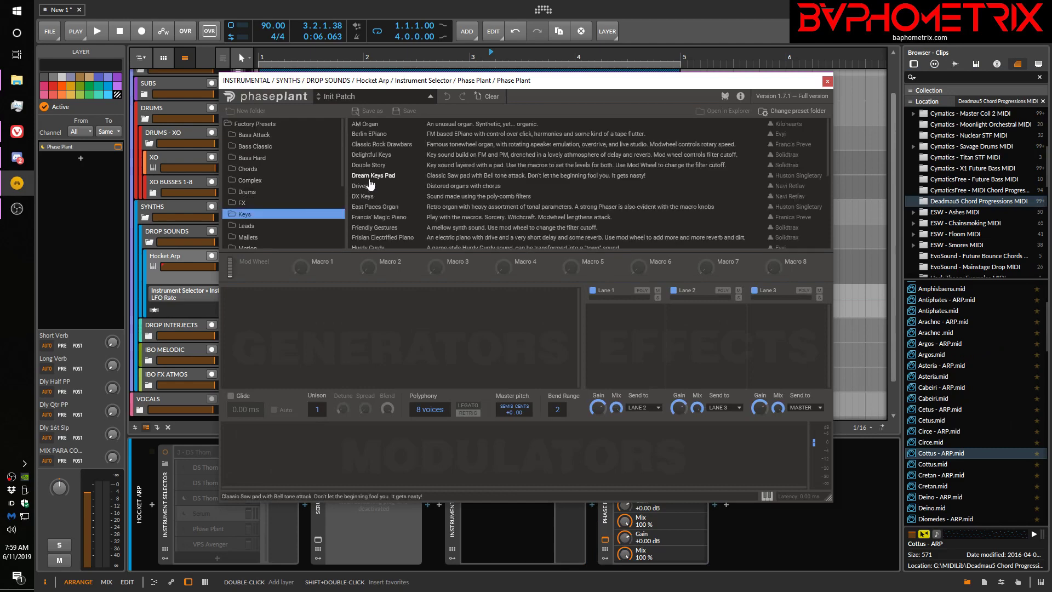
left_click(363, 196)
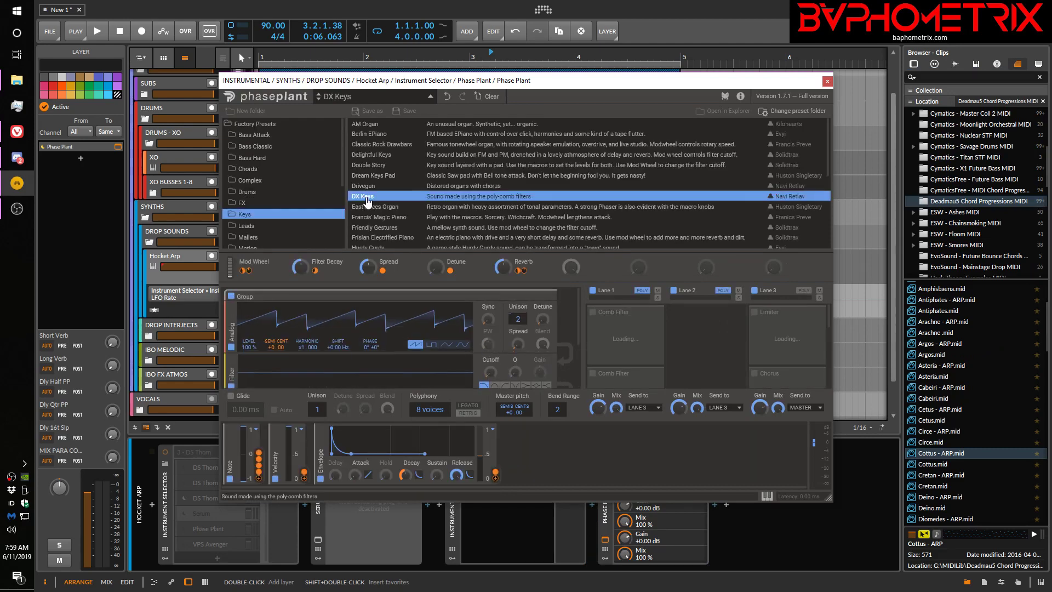
left_click(827, 83)
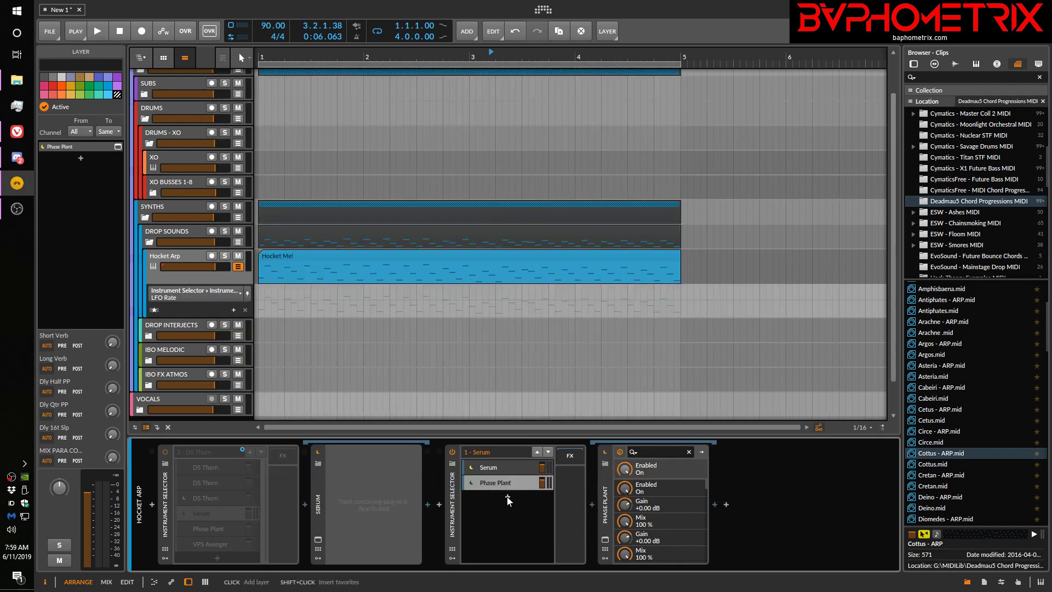
- Add VPS Avenger as the third layer of the Instrument Selector
left_click(508, 497)
type("aveng")
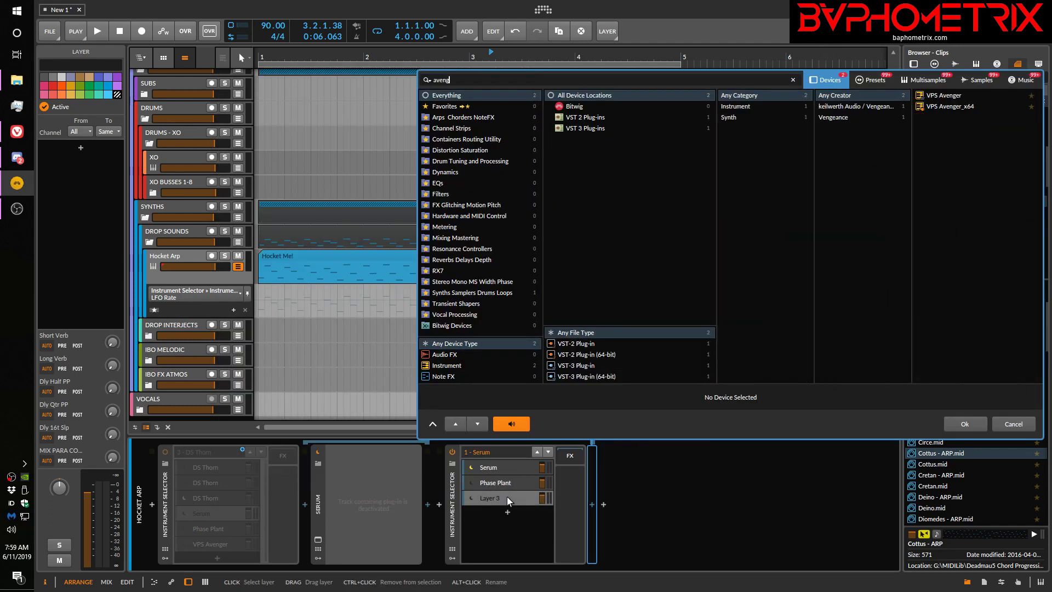
key("Down")
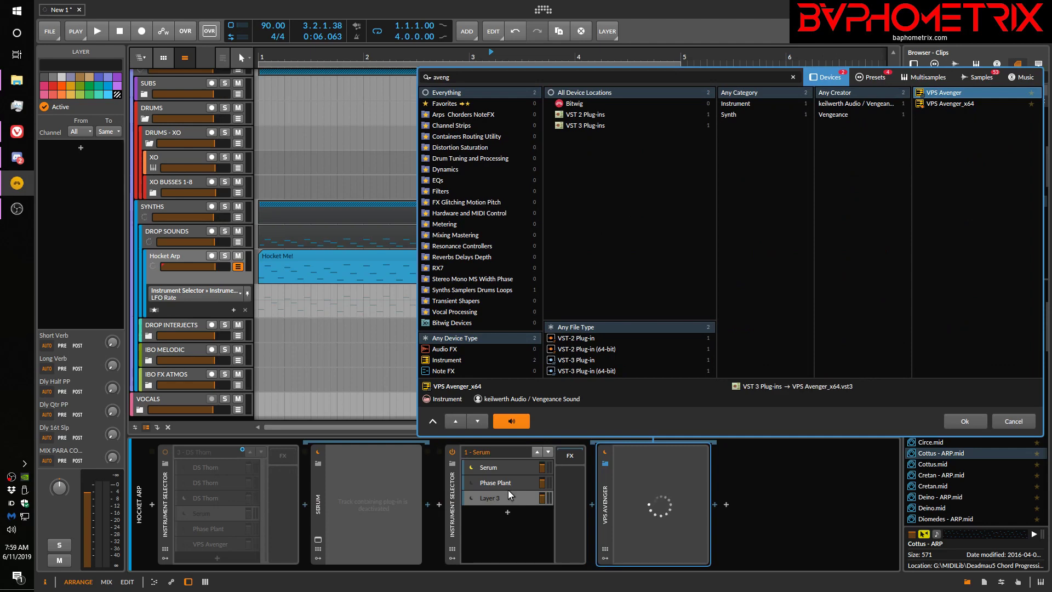
key("Return")
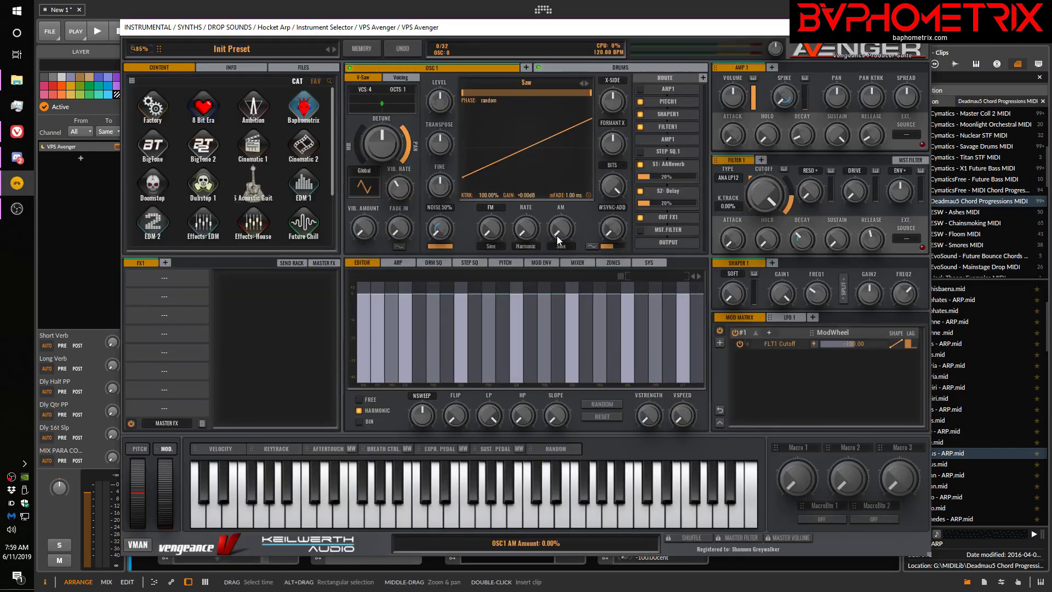
- Load the 'AR Soft Blips' preset from EDM 1 in VPS Avenger and close its window
left_click_drag(626, 28, 639, 118)
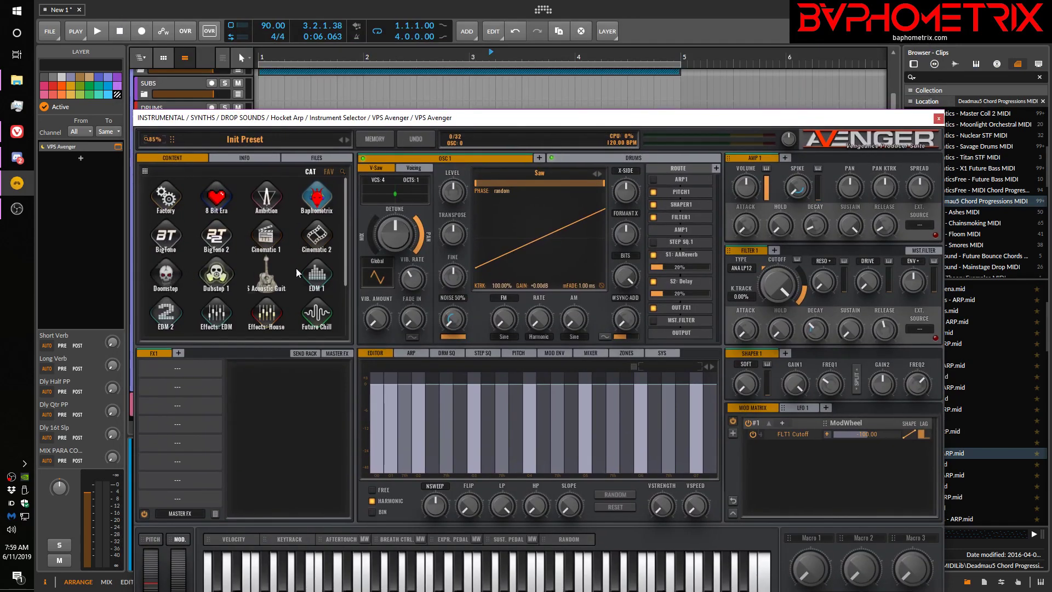
left_click(317, 278)
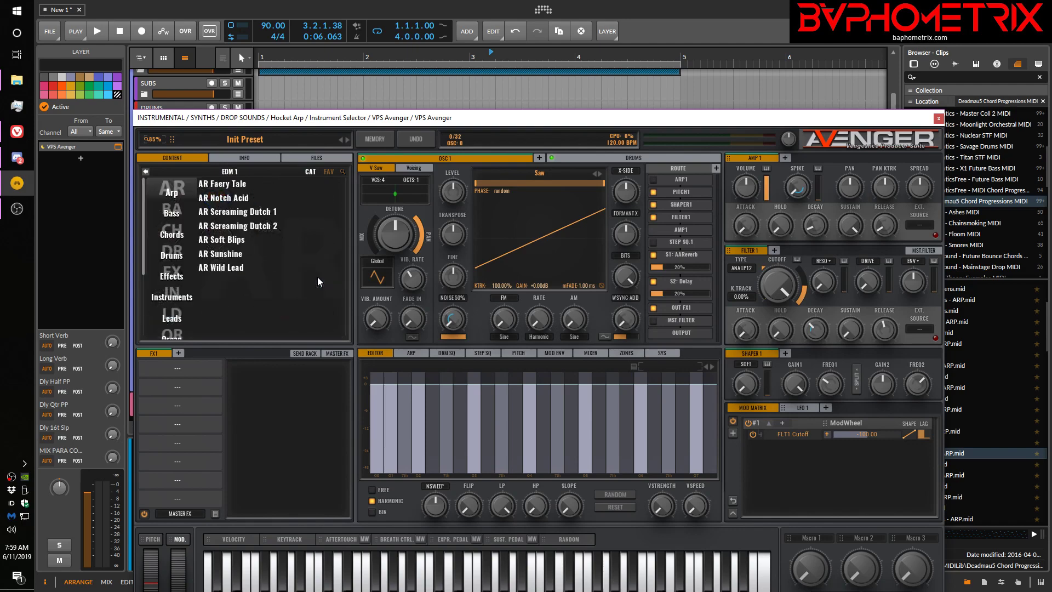
left_click(205, 242)
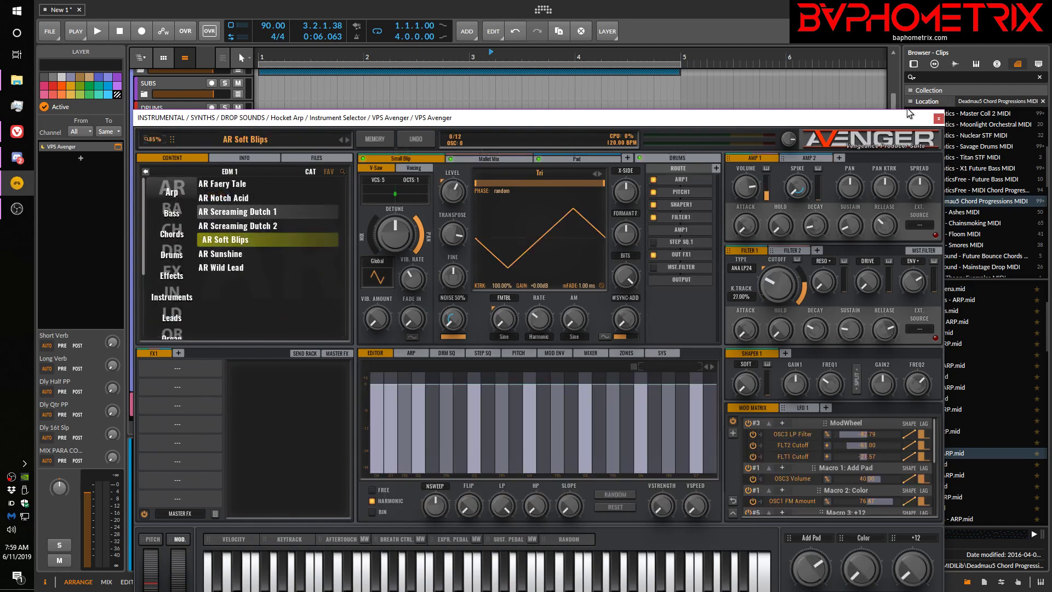
left_click(938, 119)
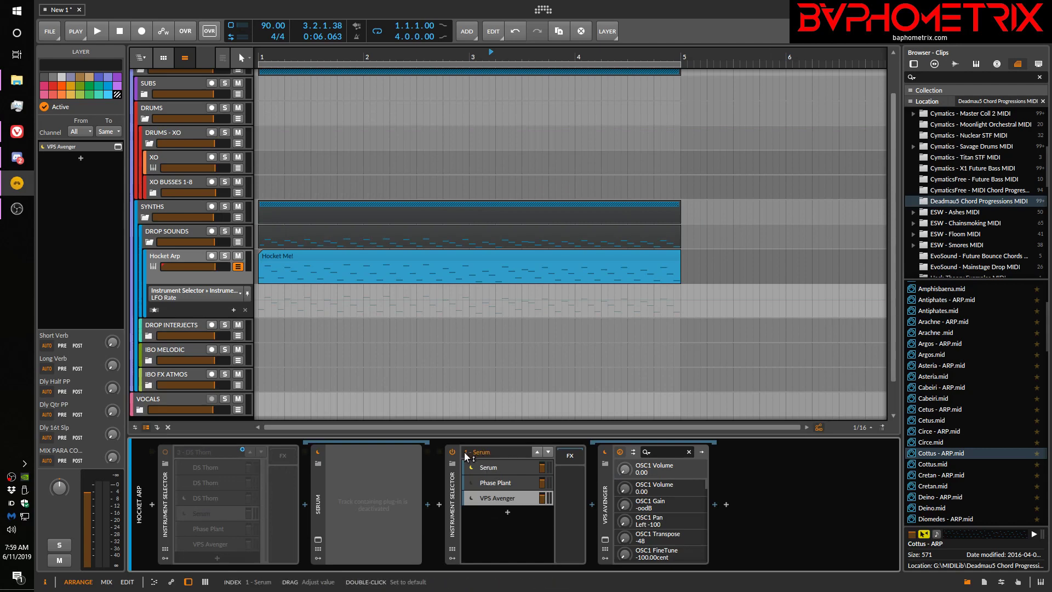
- Show the Instrument Selector's Index parameter in the Hocket Arp automation lane
left_click_drag(476, 451, 476, 452)
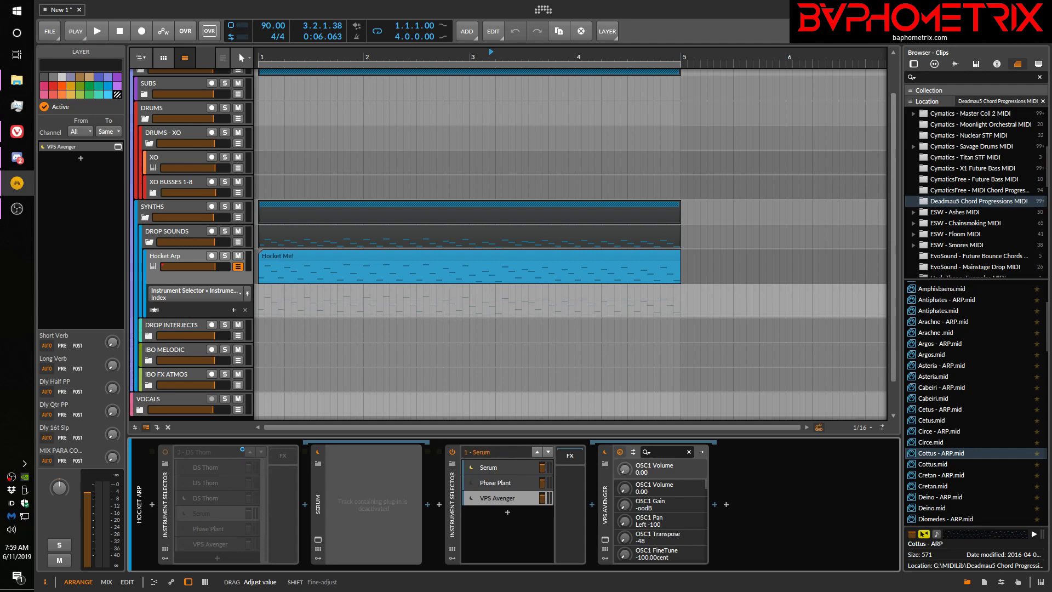
left_click_drag(476, 452, 472, 452)
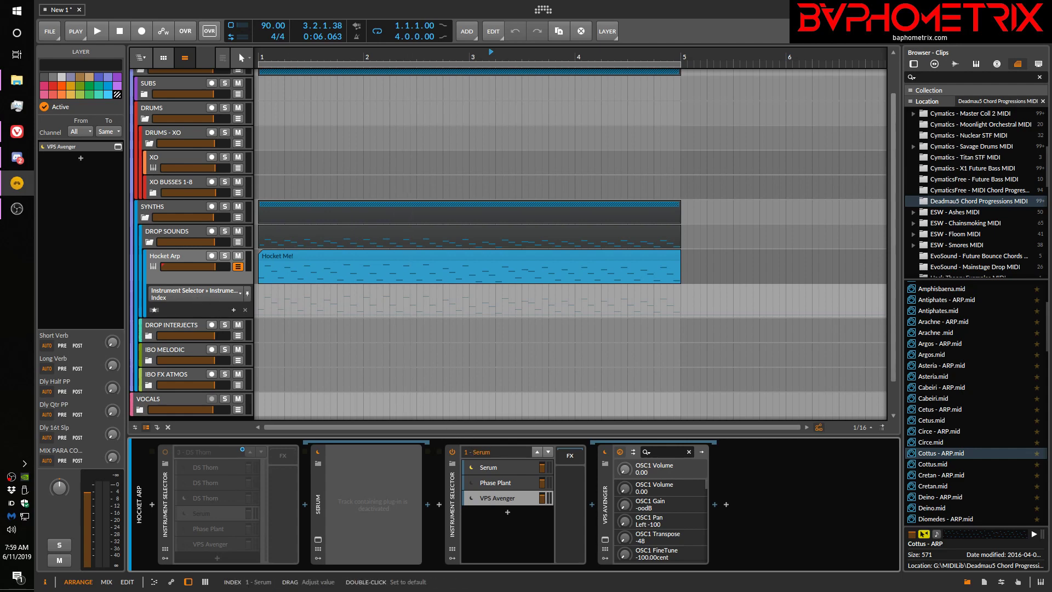
left_click(469, 451)
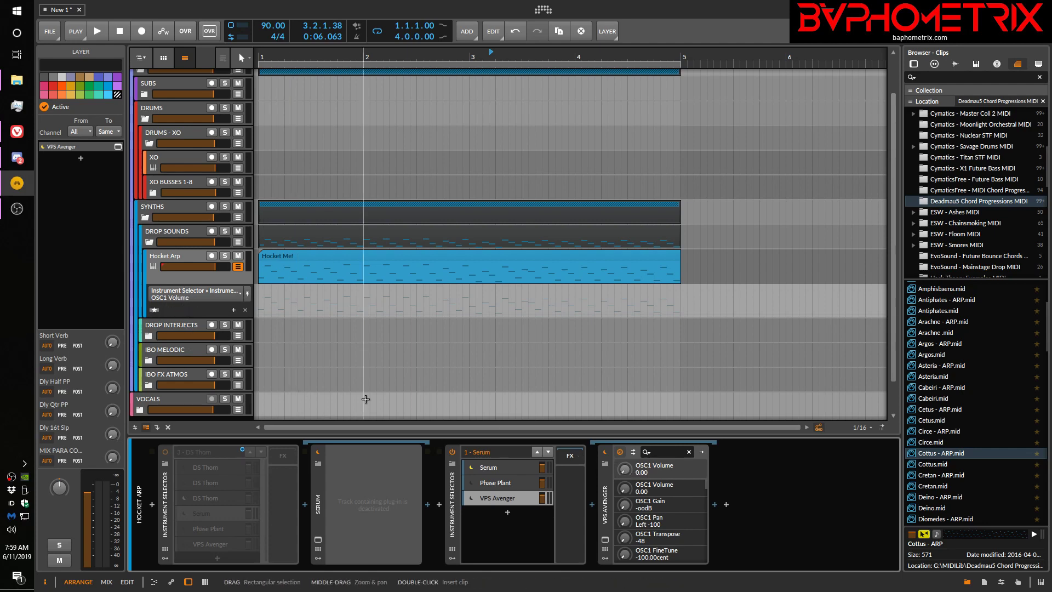
left_click(474, 451)
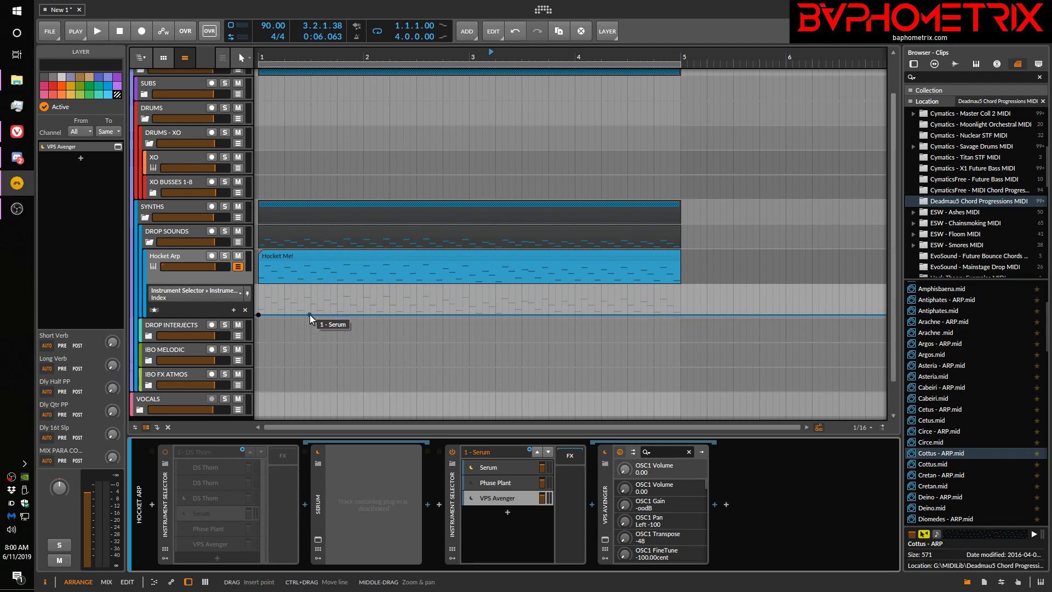
- Draw index automation stepping Serum to Phase Plant to VPS Avenger, then back to Serum near bar 4
left_click_drag(310, 314, 311, 300)
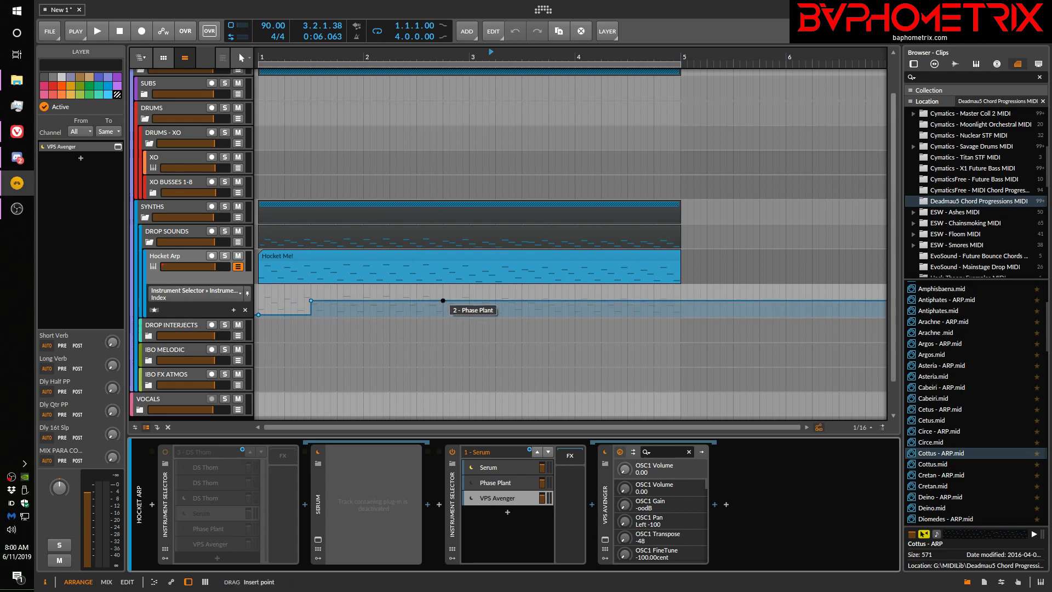
left_click_drag(442, 300, 443, 286)
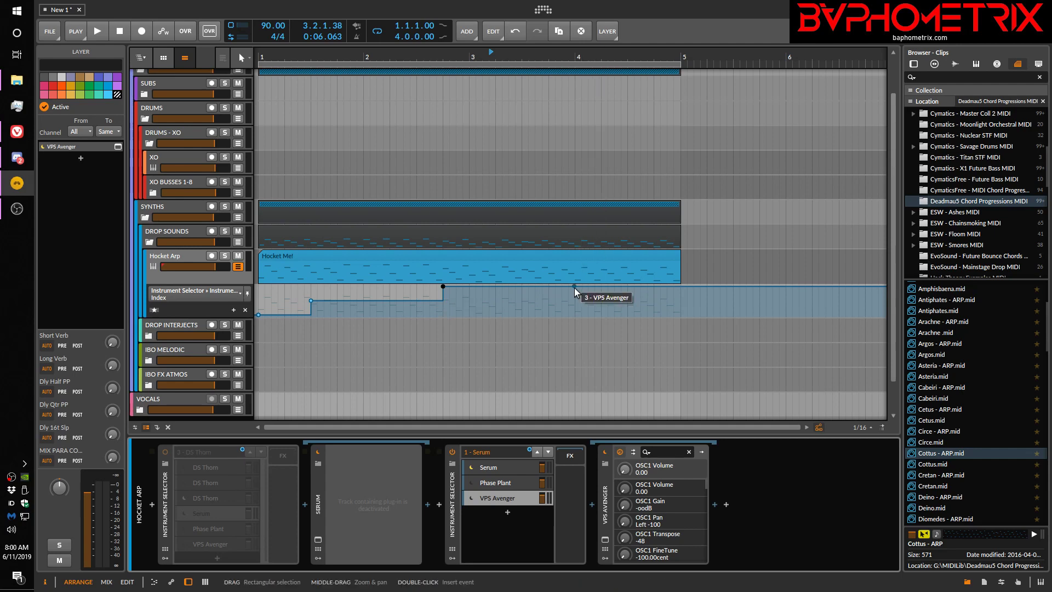
left_click_drag(574, 286, 574, 314)
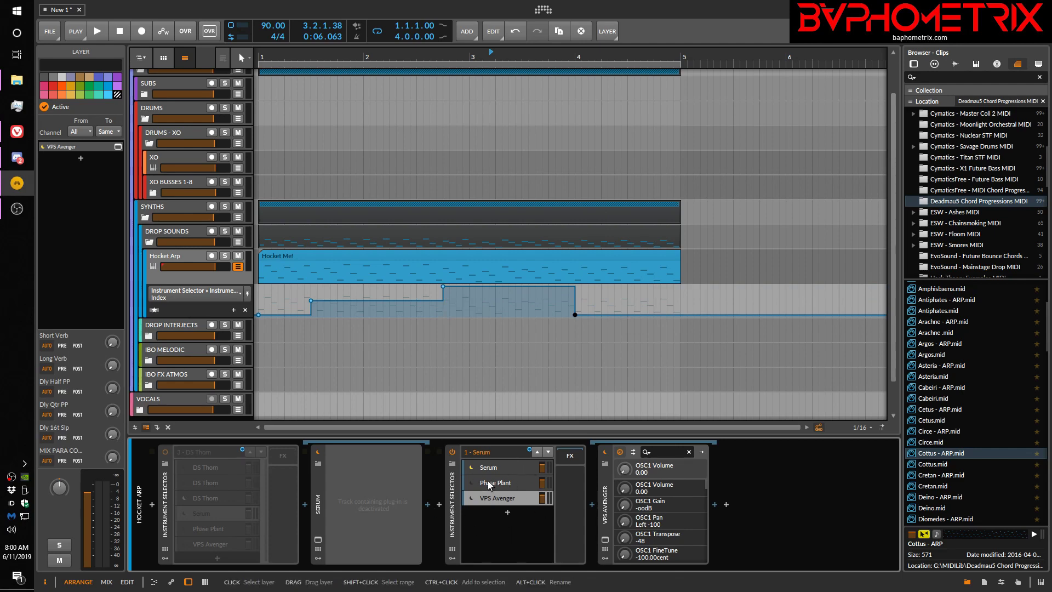
- Insert an FX Selector after VPS Avenger using the 'sel' search
left_click(726, 505)
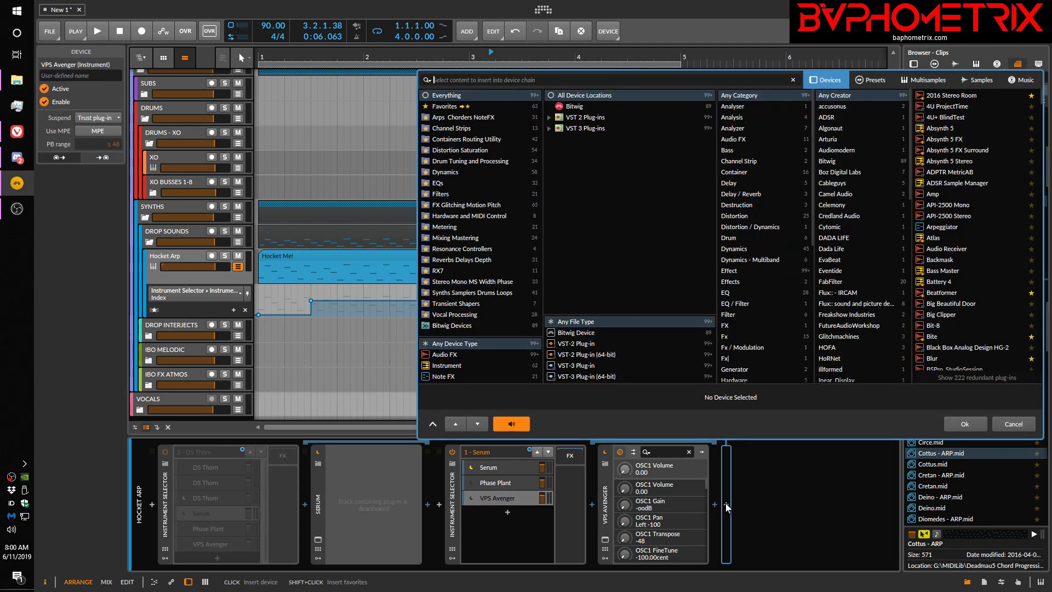
type("sel")
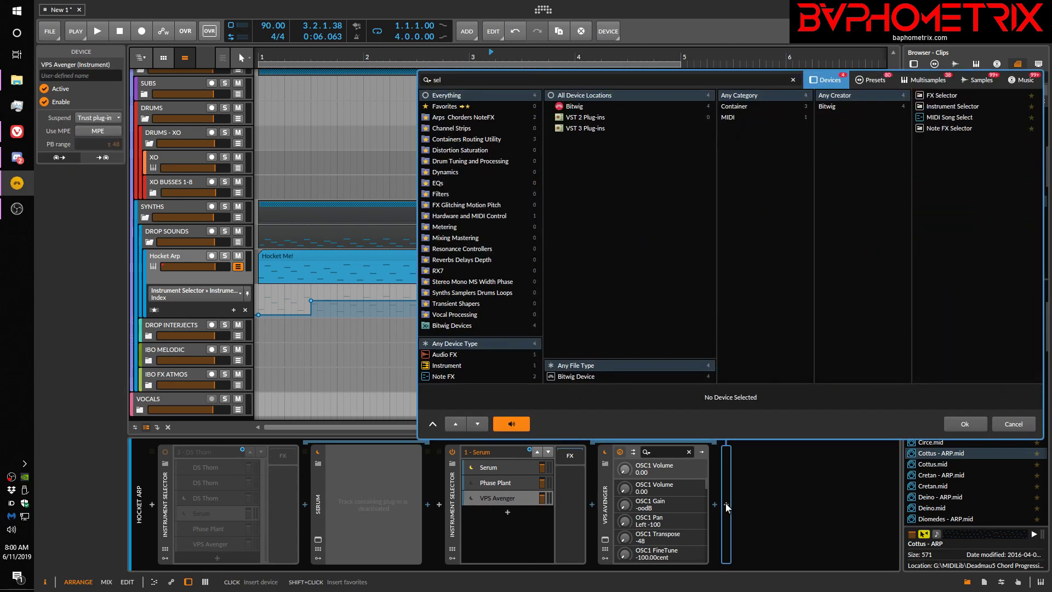
key("Return")
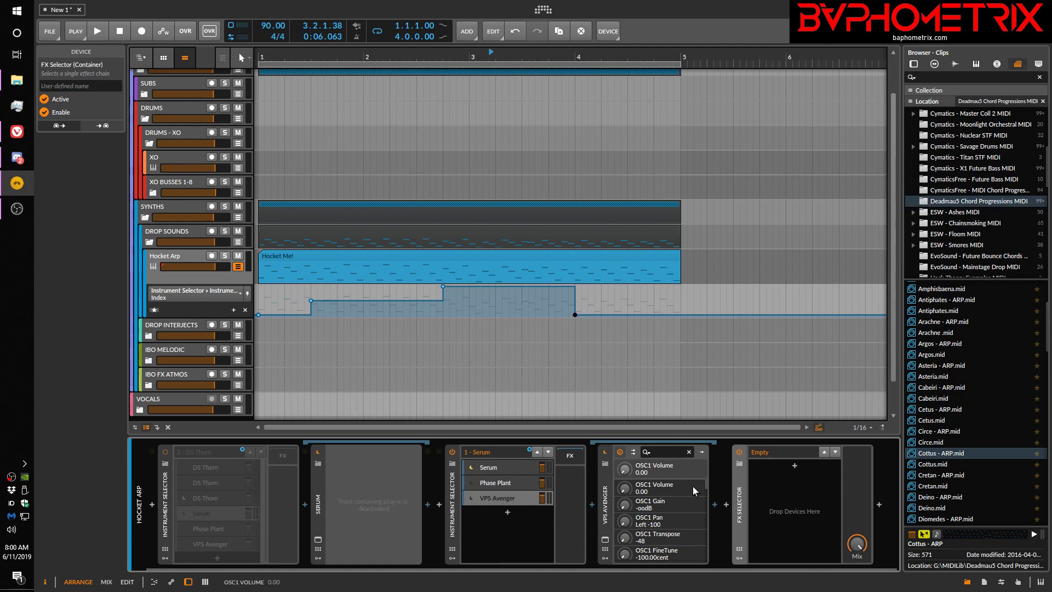
- Add FabFilter Pro-Q 3 as the FX Selector's first layer
left_click(795, 465)
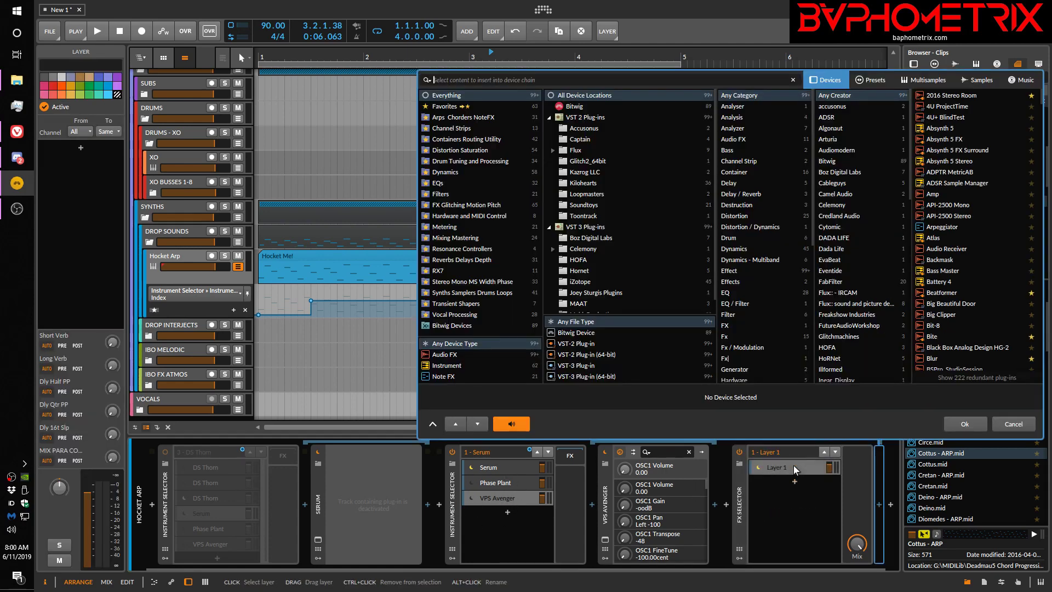
type("pro q")
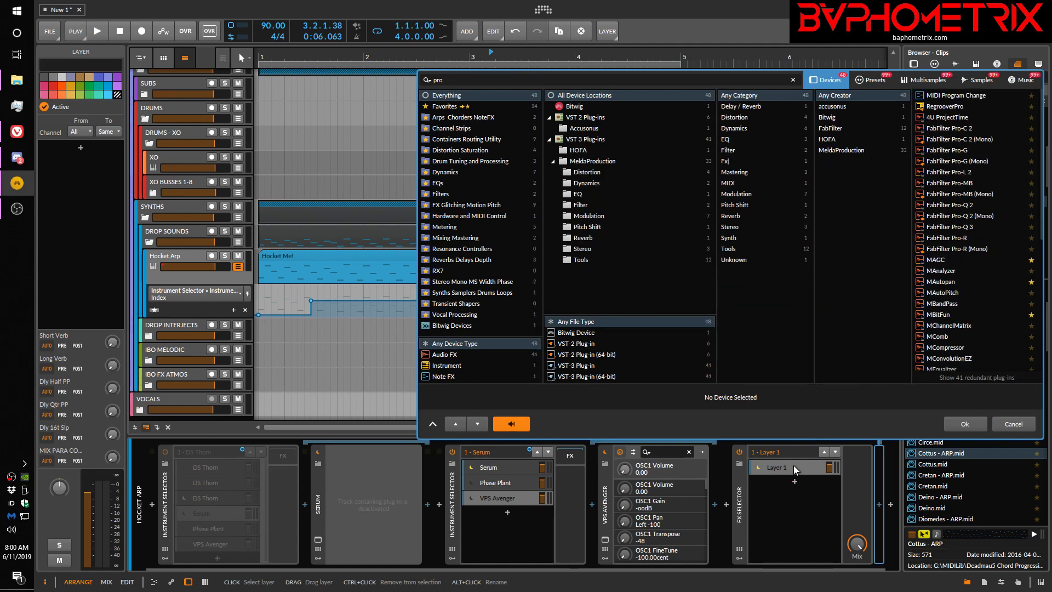
key("Down")
key("Down")
key("Down")
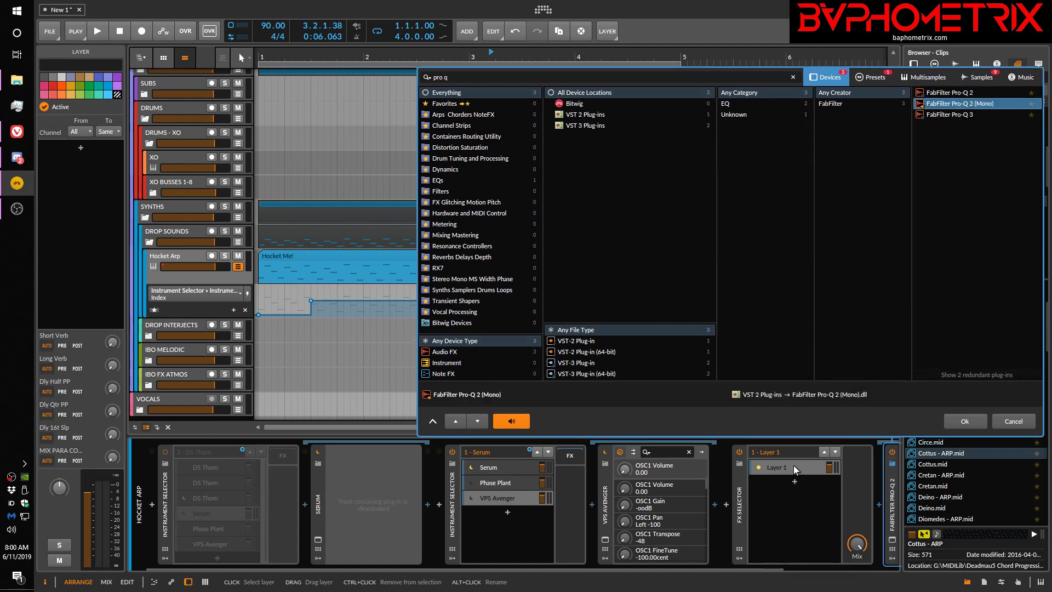
key("Return")
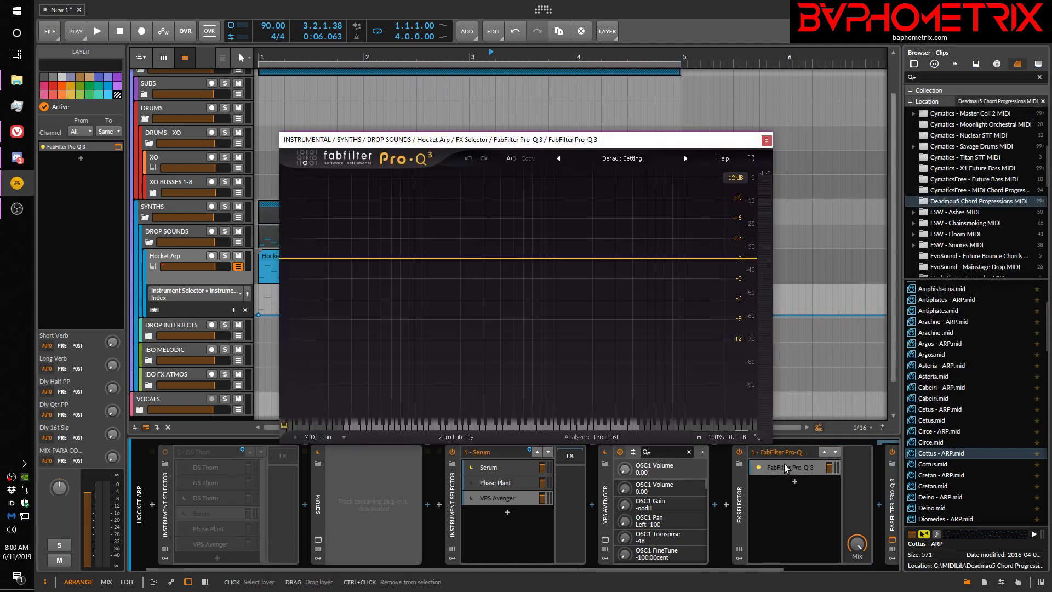
- Close the Pro-Q 3 window and add Bit-8 as the FX Selector's second layer
left_click(766, 141)
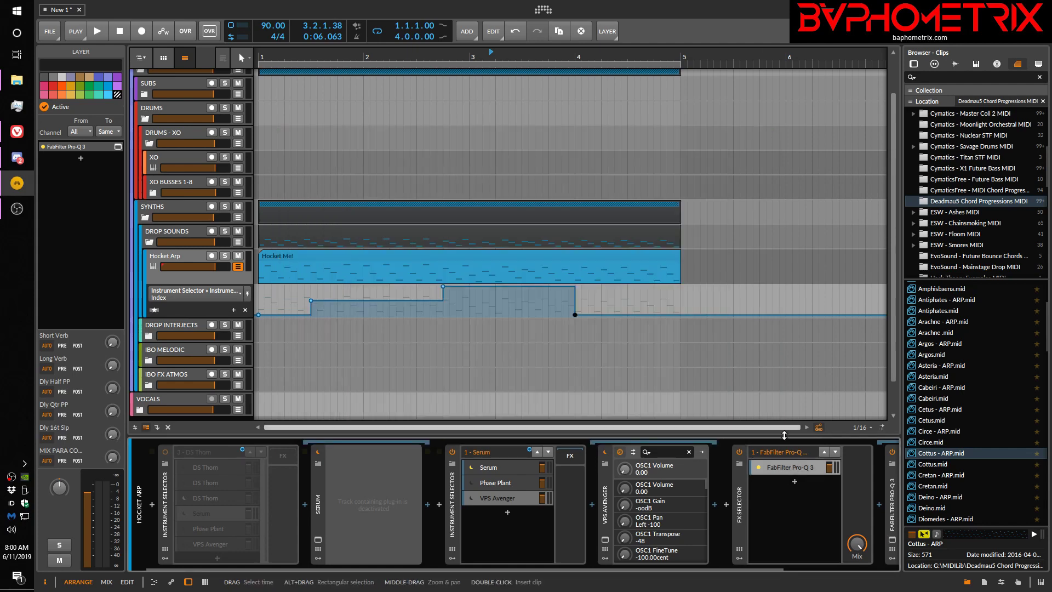
left_click(796, 482)
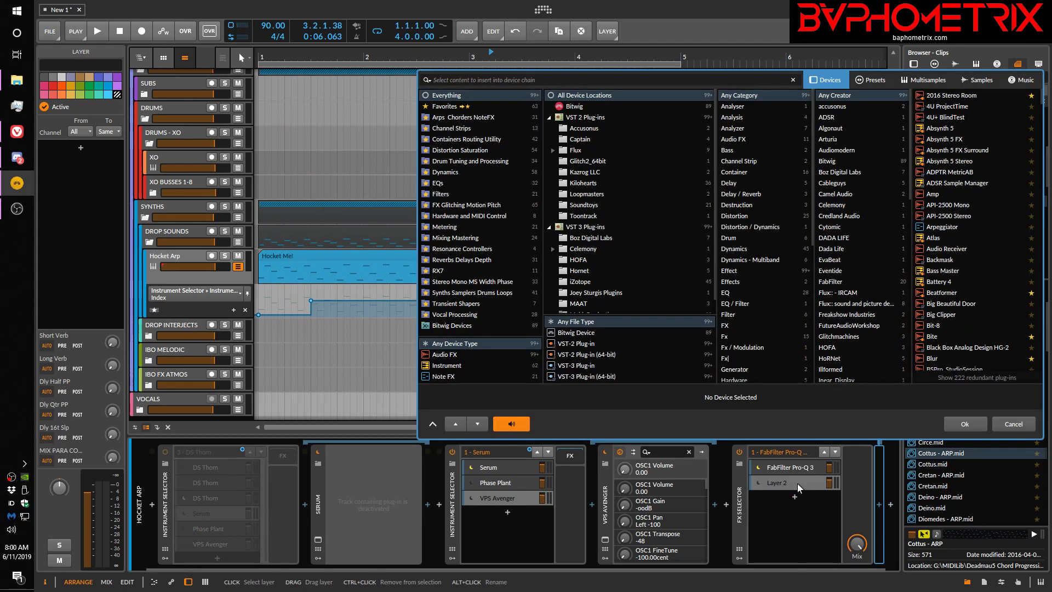
type("bit")
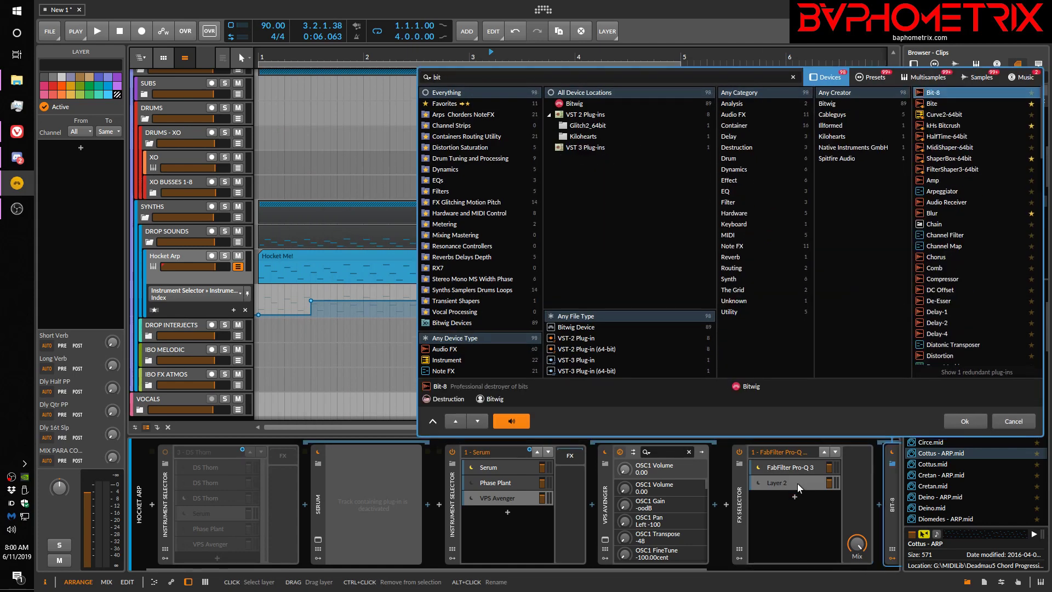
key("Return")
- Test Bit-8 as the active effect, then set the FX Selector back to Pro-Q 3
left_click(759, 482)
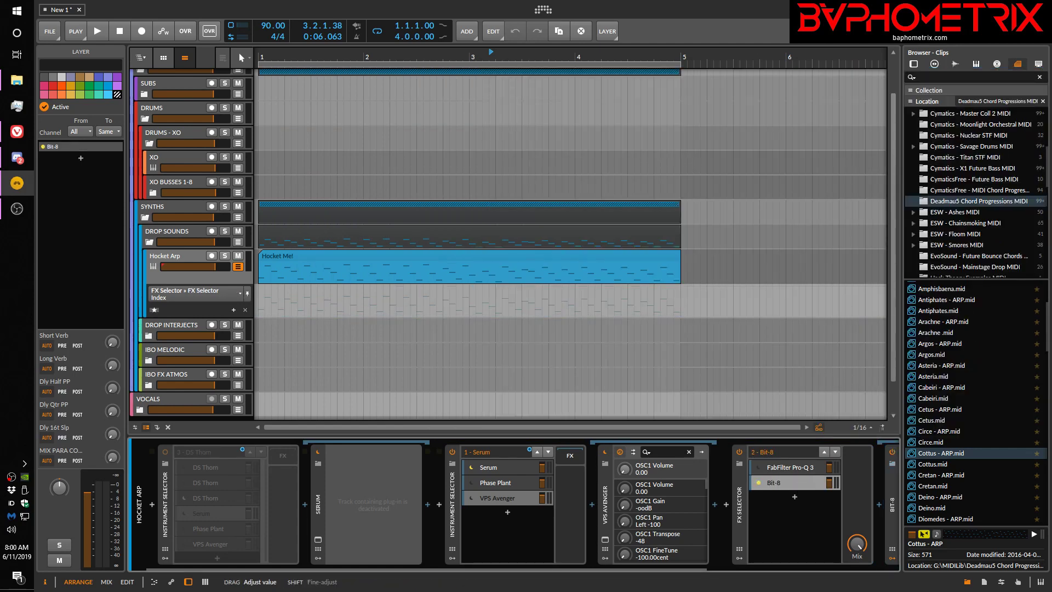
left_click(759, 482)
left_click_drag(702, 565, 827, 566)
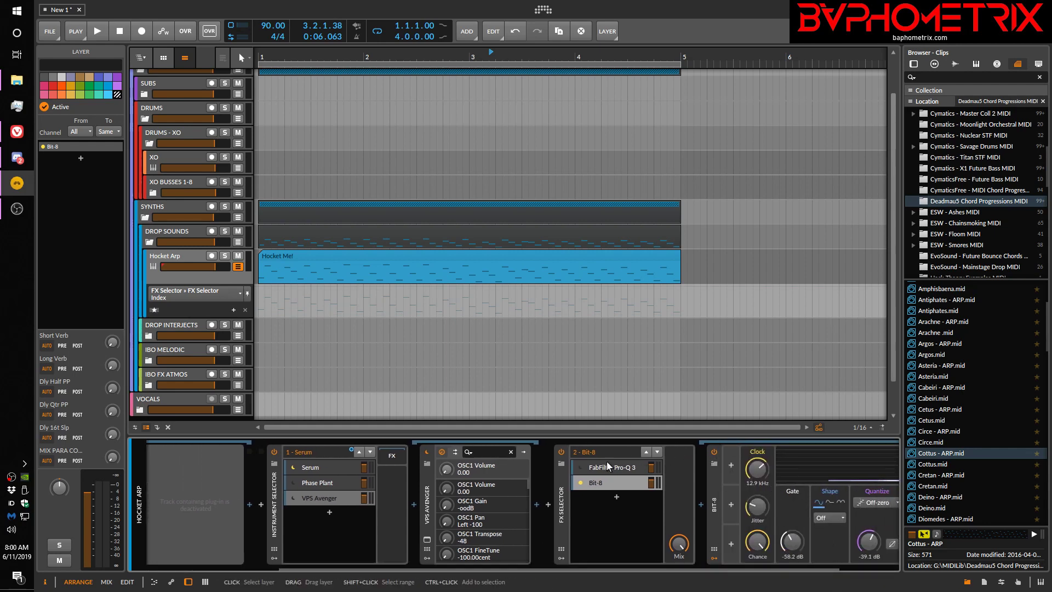
scroll(609, 463, "up", 2)
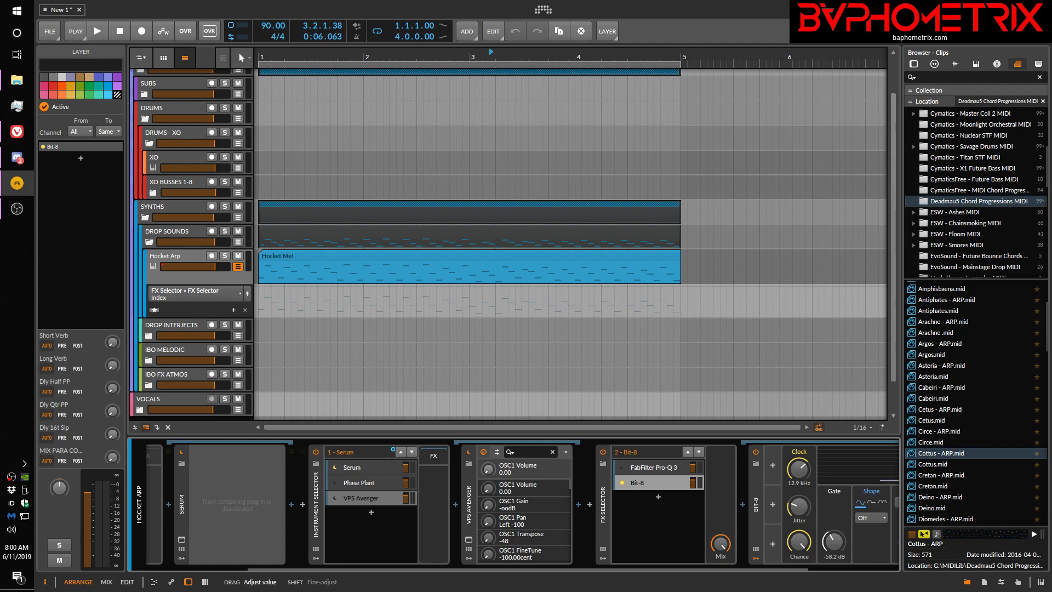
left_click_drag(640, 452, 640, 463)
left_click(342, 455)
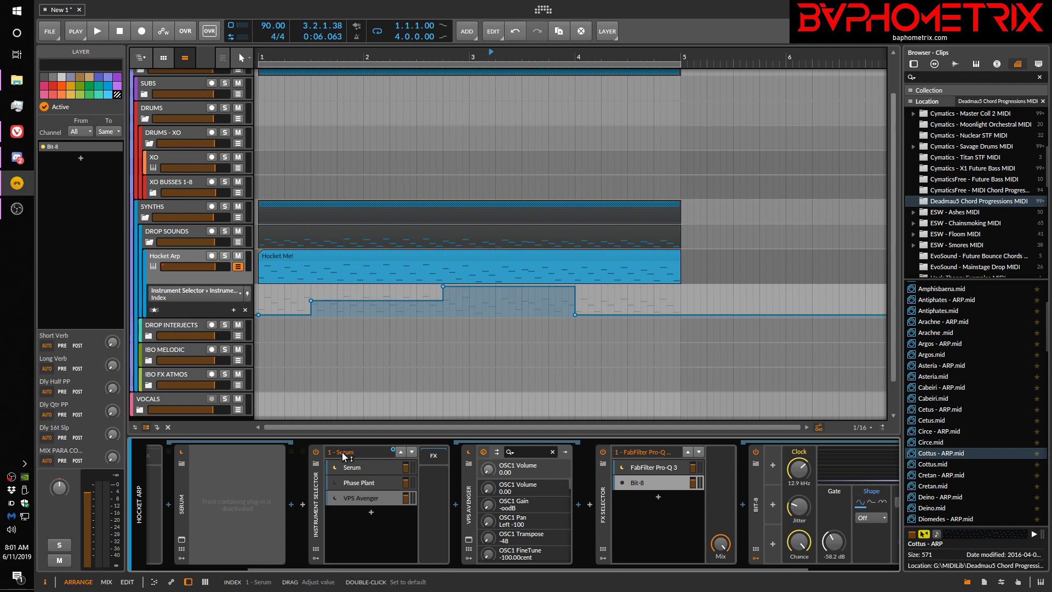
left_click_drag(610, 568, 426, 567)
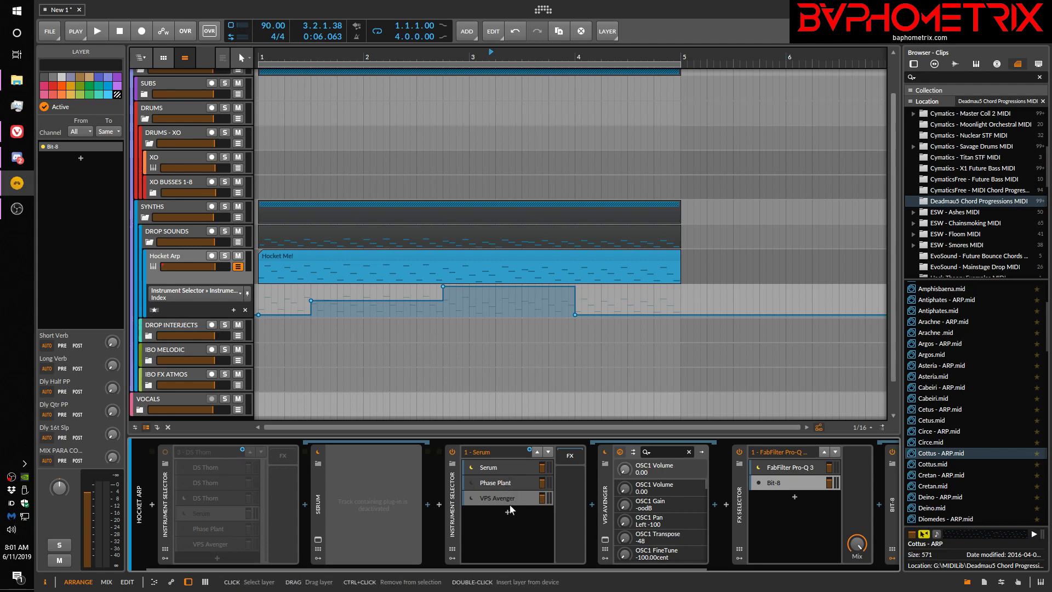
- Toggle the device view between the Serum and Phase Plant layers, ending on Phase Plant
left_click(504, 466)
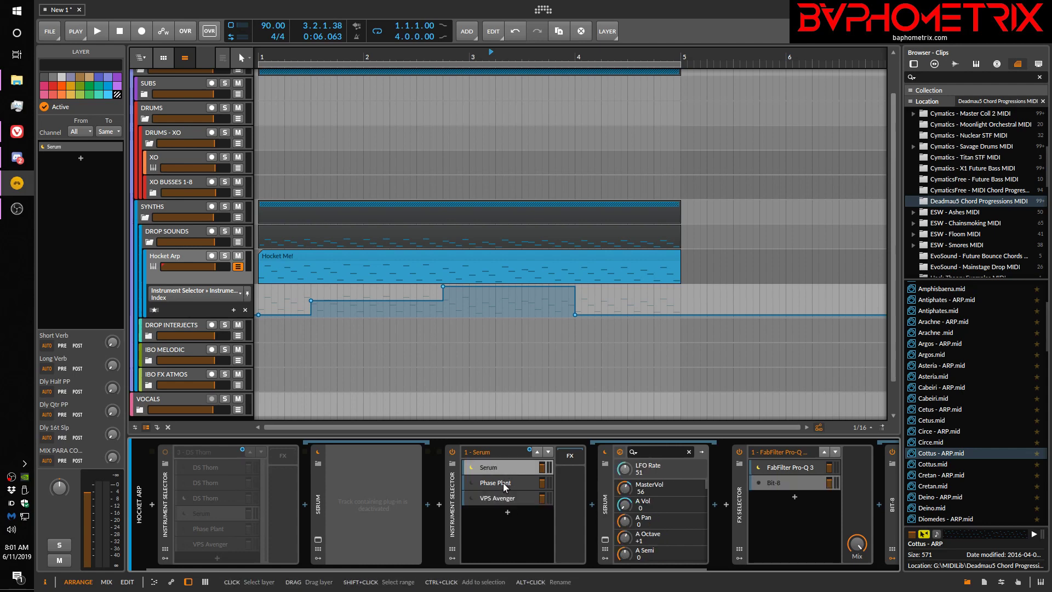
left_click(503, 482)
left_click(501, 468)
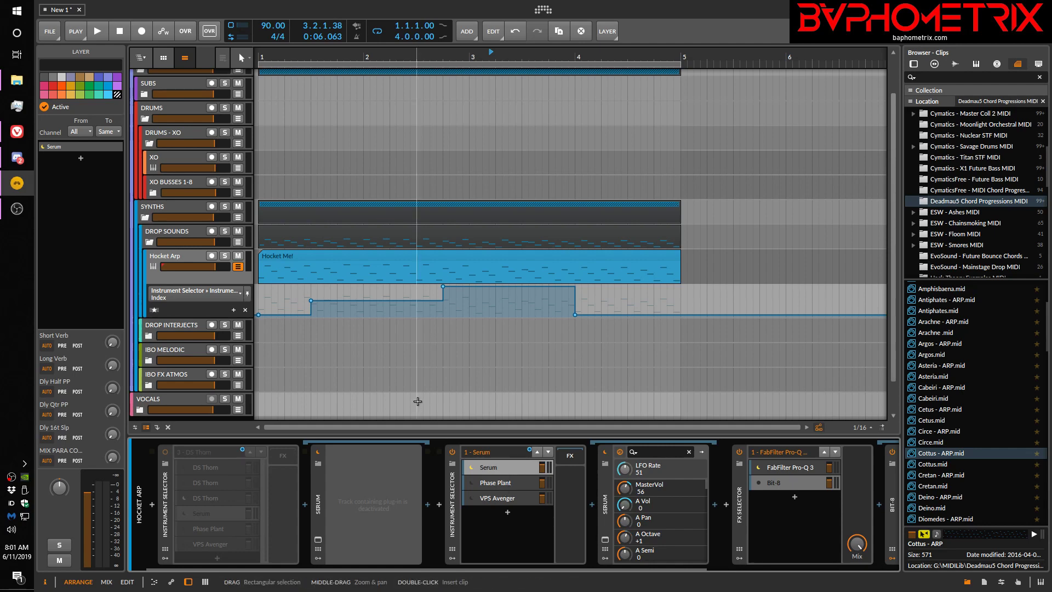
left_click(501, 482)
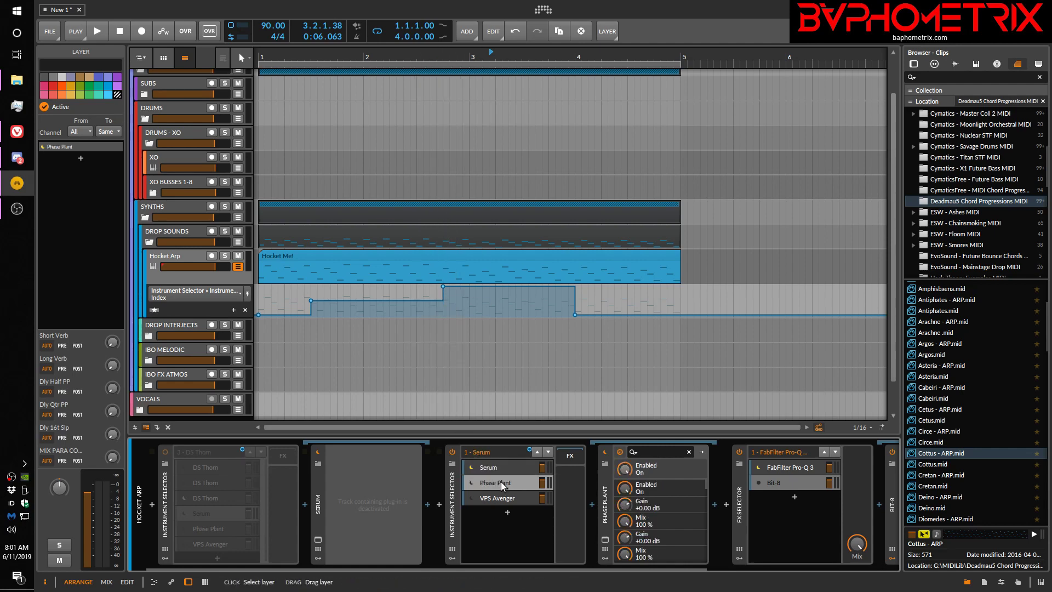
left_click(503, 468)
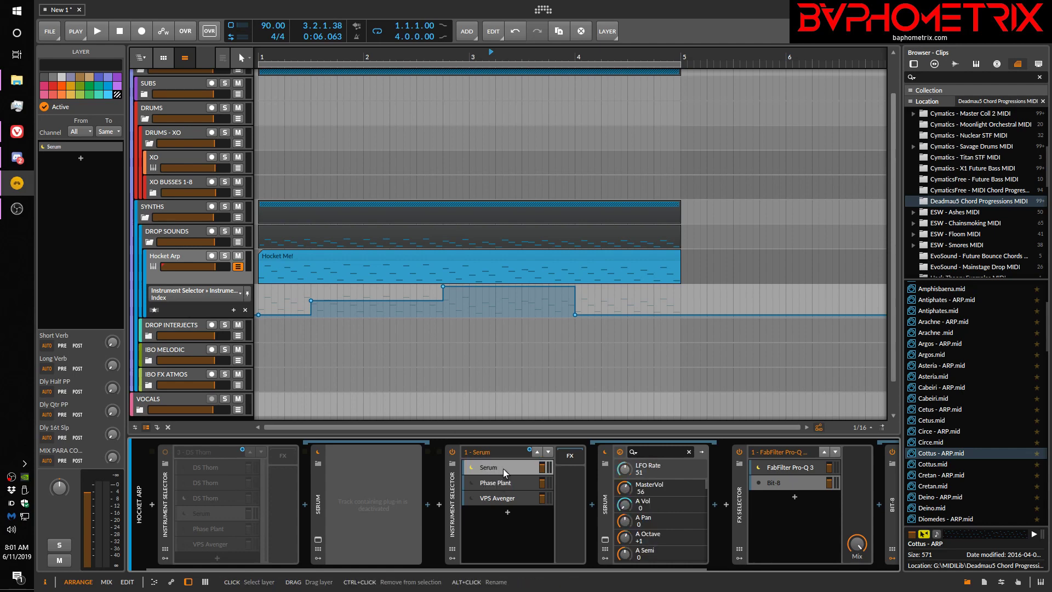
left_click(503, 483)
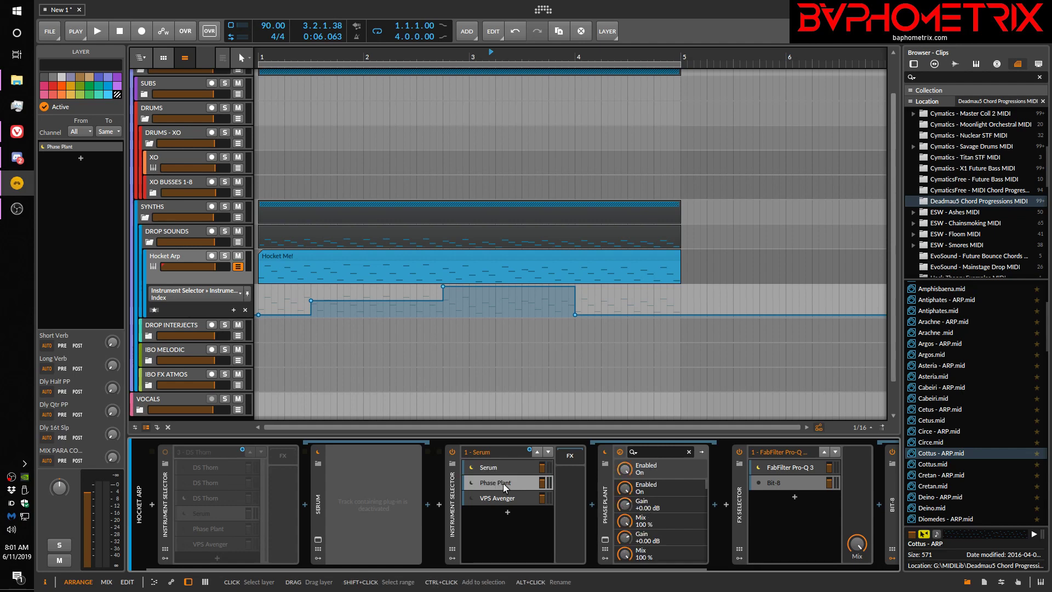